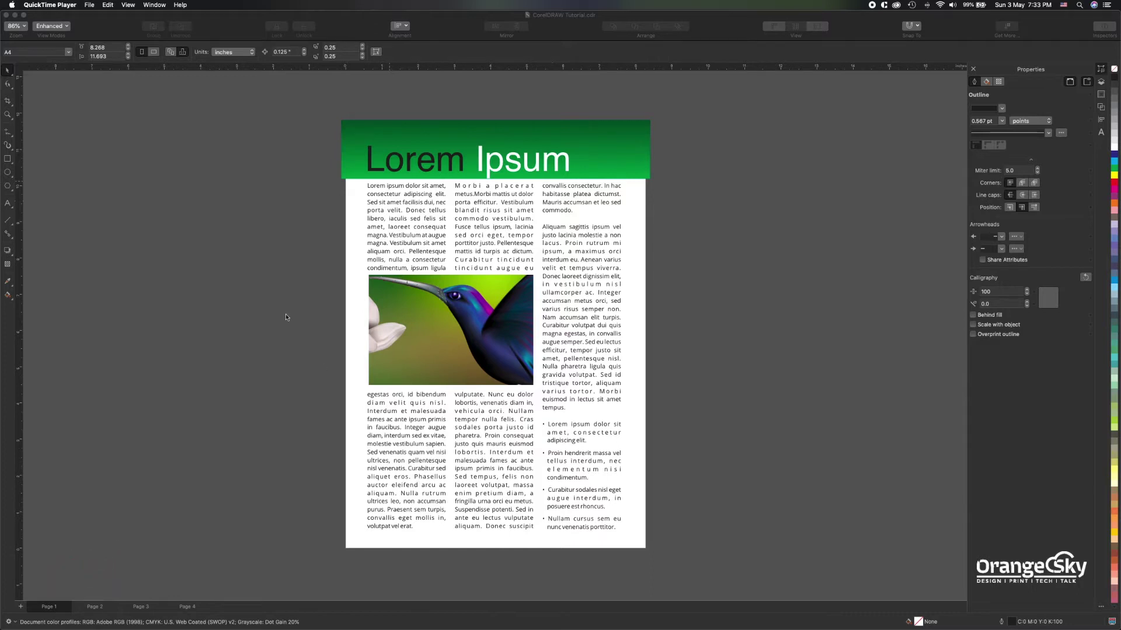
Step: Activate the CorelDRAW window showing CorelDRAW Tutorial.cdr with the hummingbird layout
left_click(221, 220)
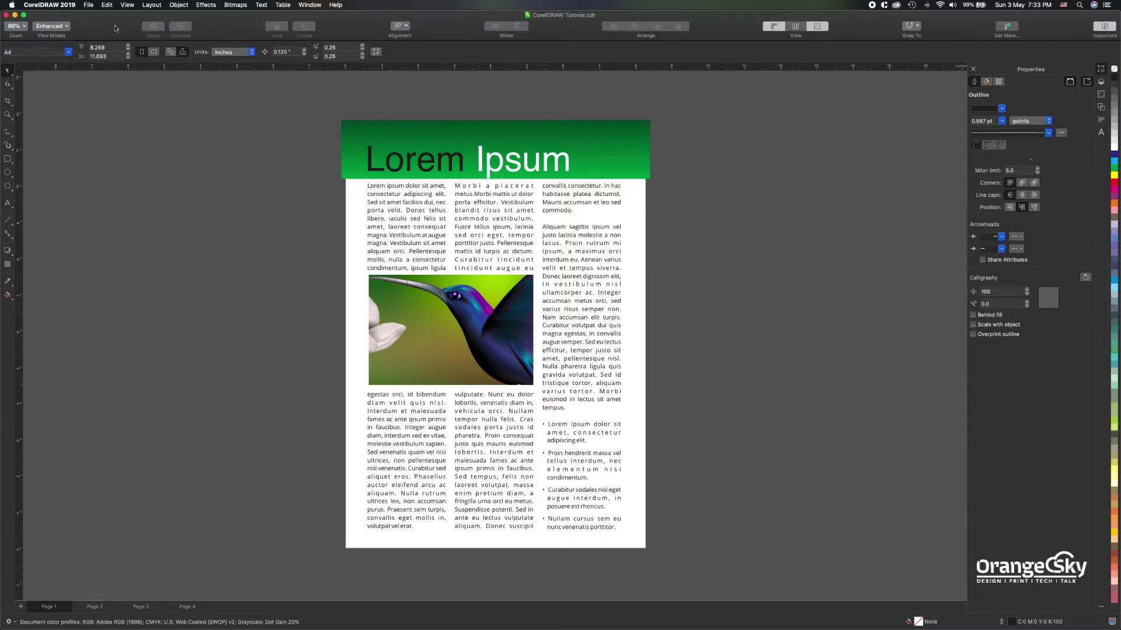
Step: Start a PDF export of CorelDRAW Tutorial from the File > Export To menu
left_click(90, 6)
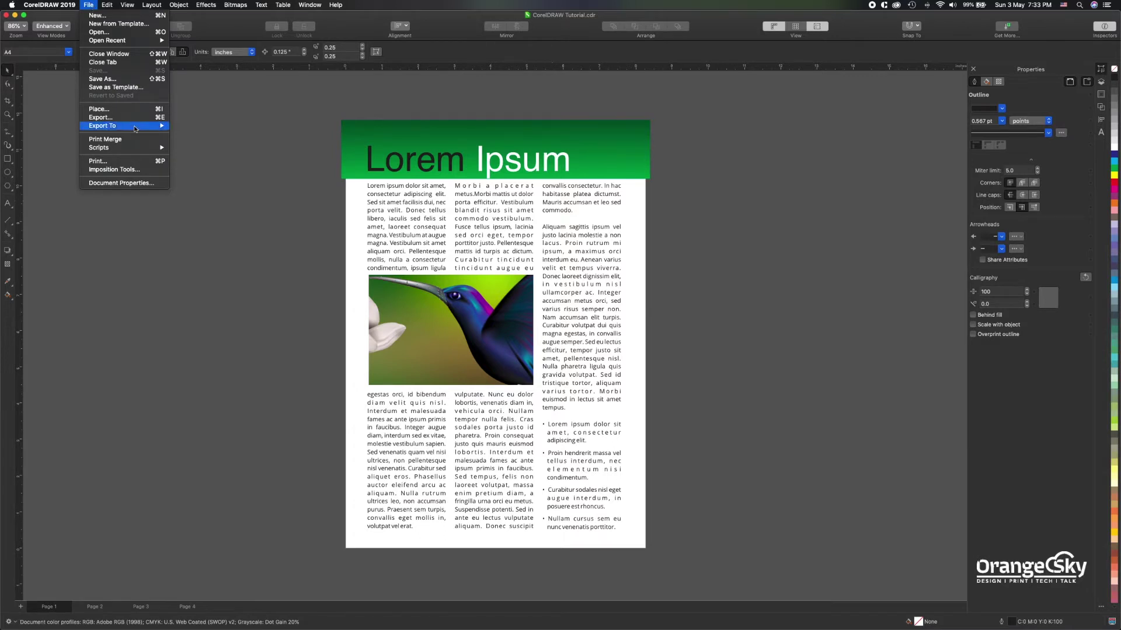
left_click(180, 129)
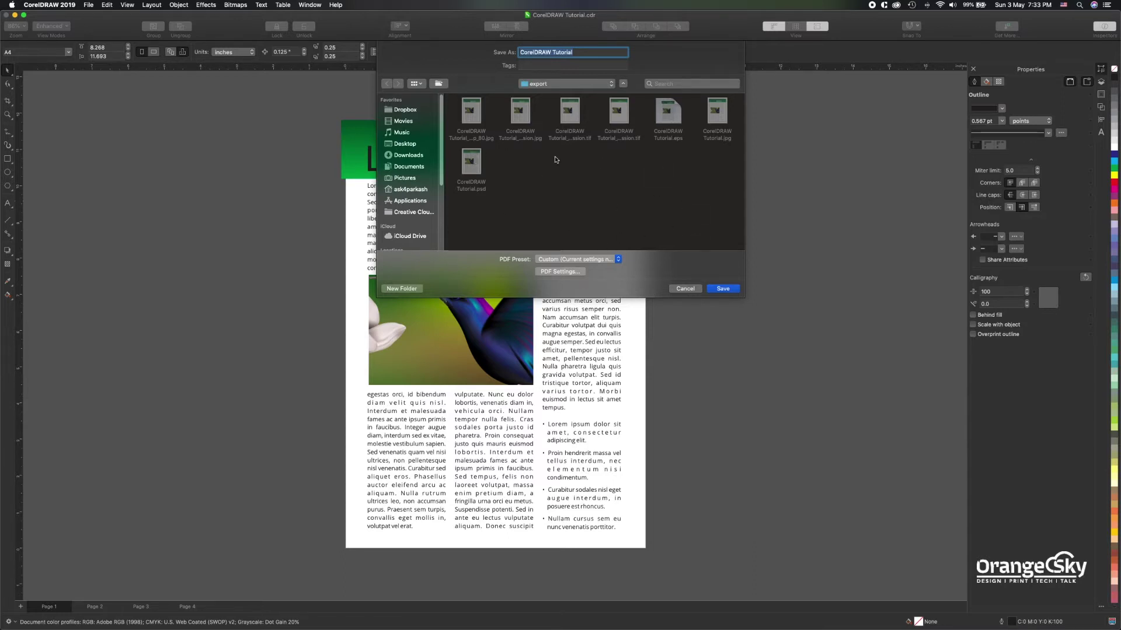
Step: Name the export 'CorelDRAW Tutorial_PDF', keep the Custom preset, and open PDF Settings
left_click(570, 51)
type("_PDF")
left_click(578, 259)
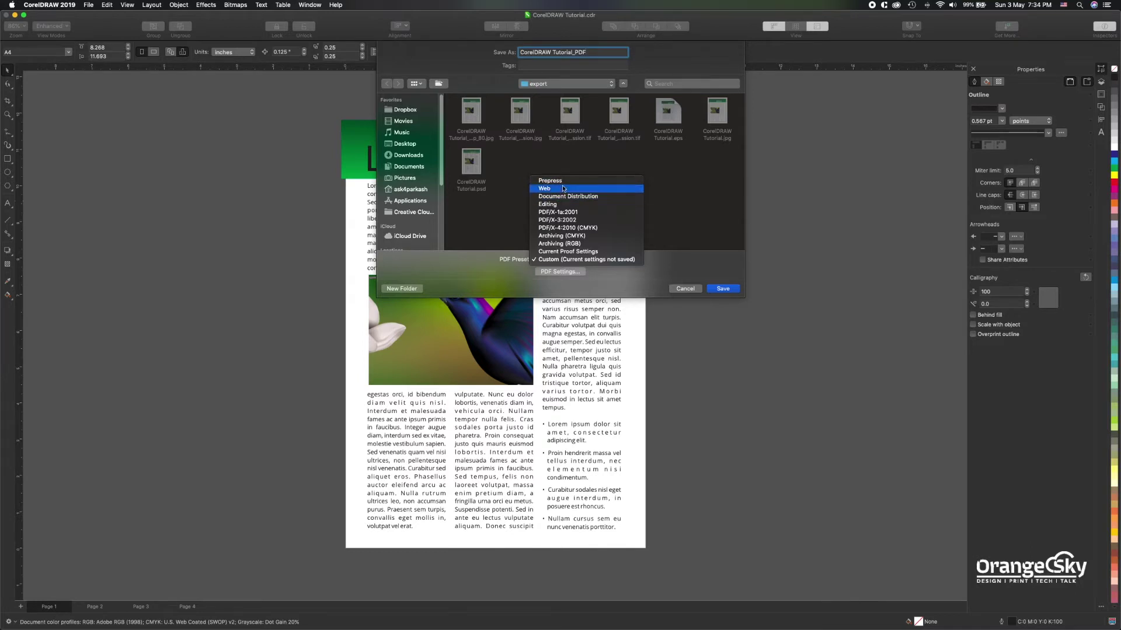
left_click(664, 257)
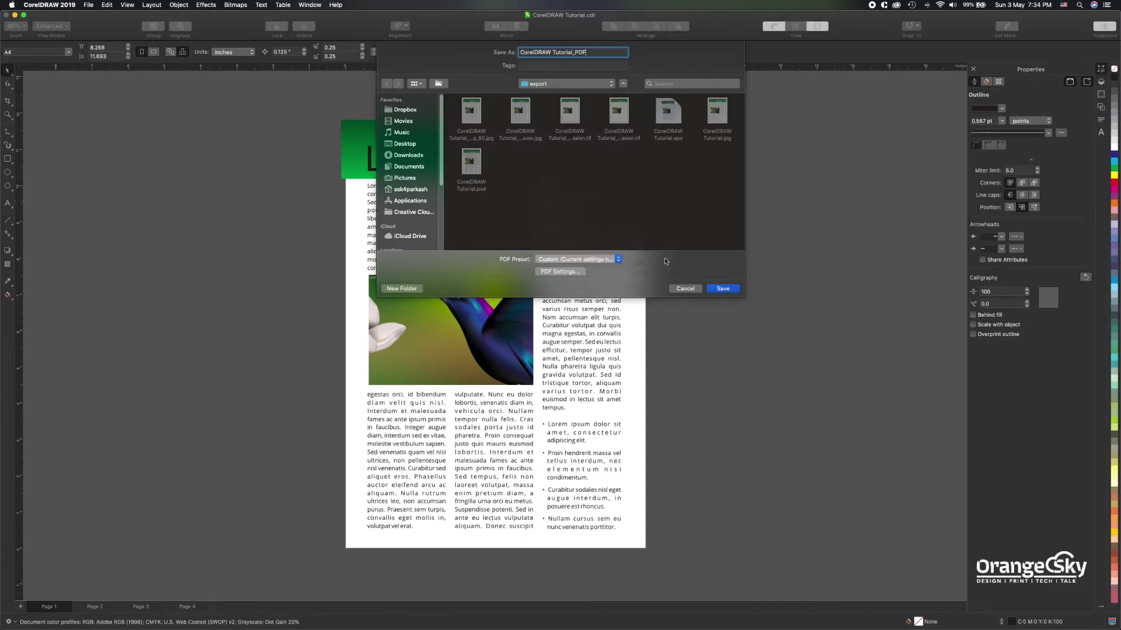
left_click(566, 273)
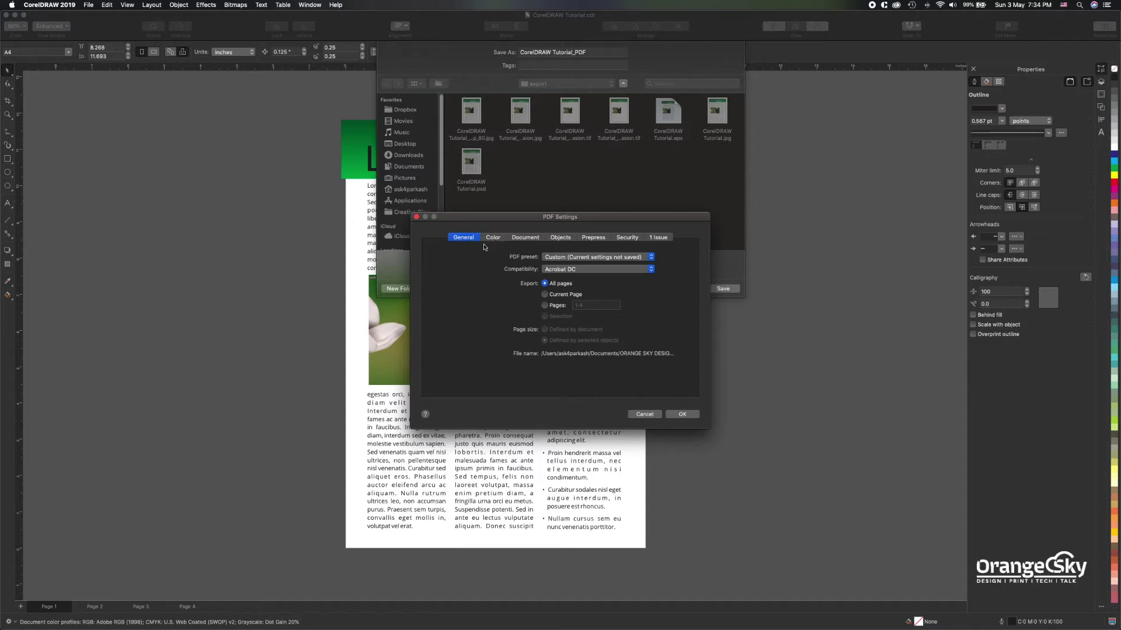
Step: Keep Acrobat DC compatibility and All pages after briefly trying page range 2,3
left_click(563, 270)
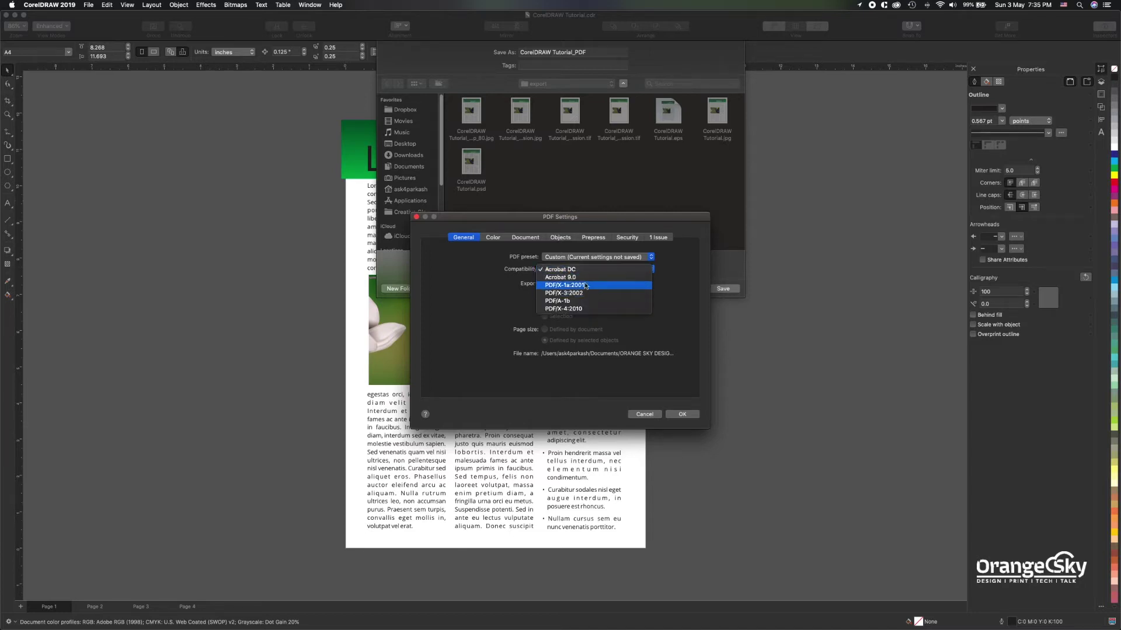
left_click(665, 268)
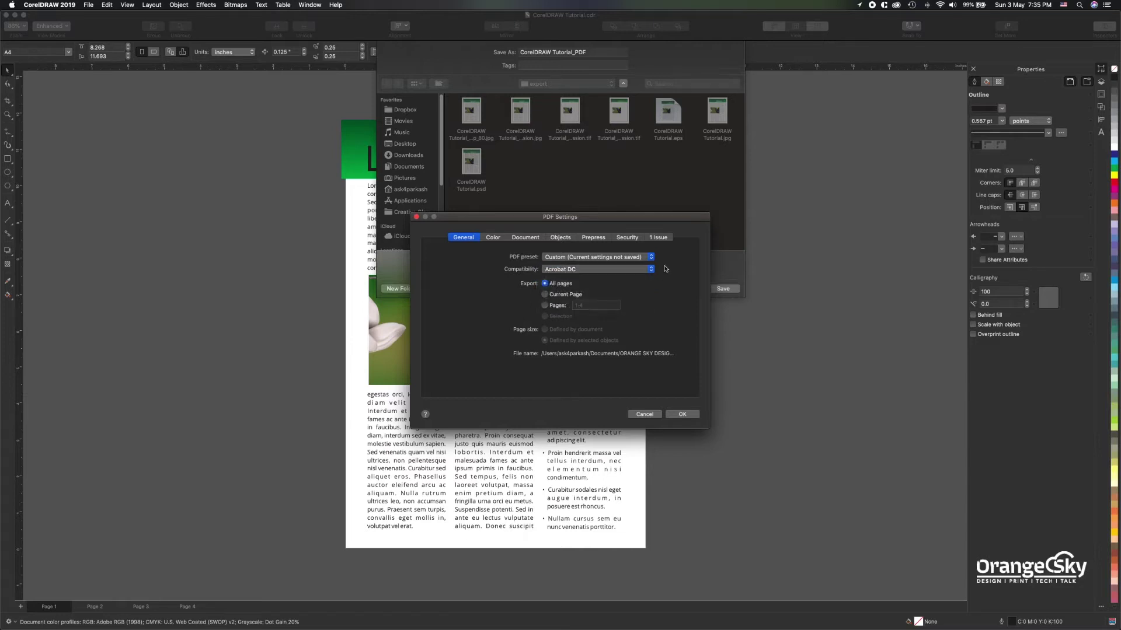
left_click(557, 307)
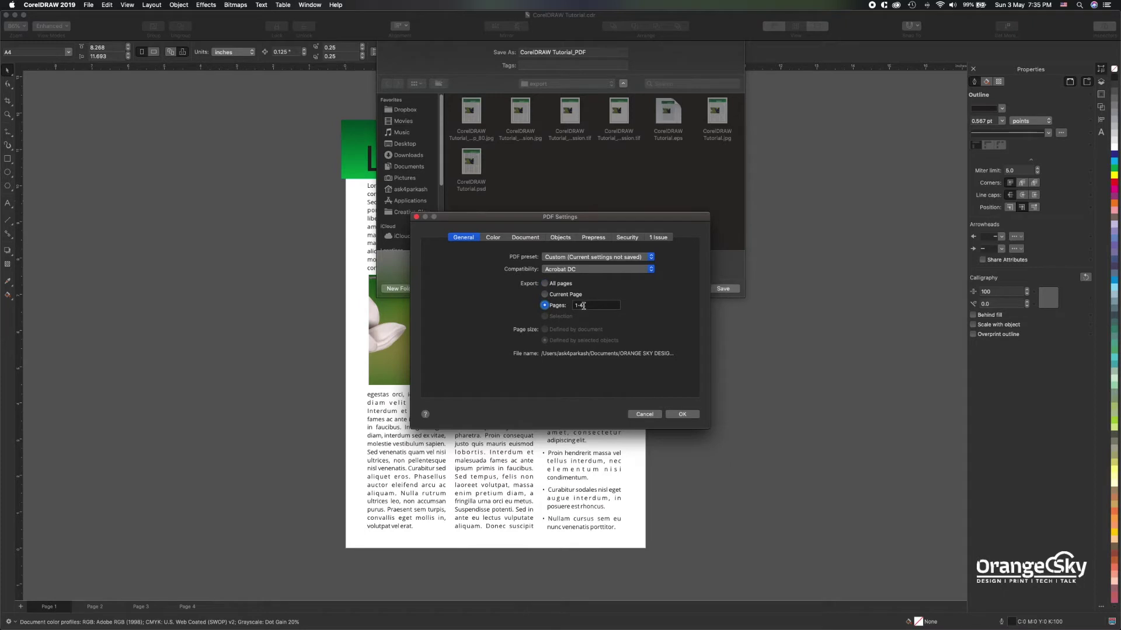
left_click(545, 305)
type("2,3")
left_click(545, 283)
left_click(491, 237)
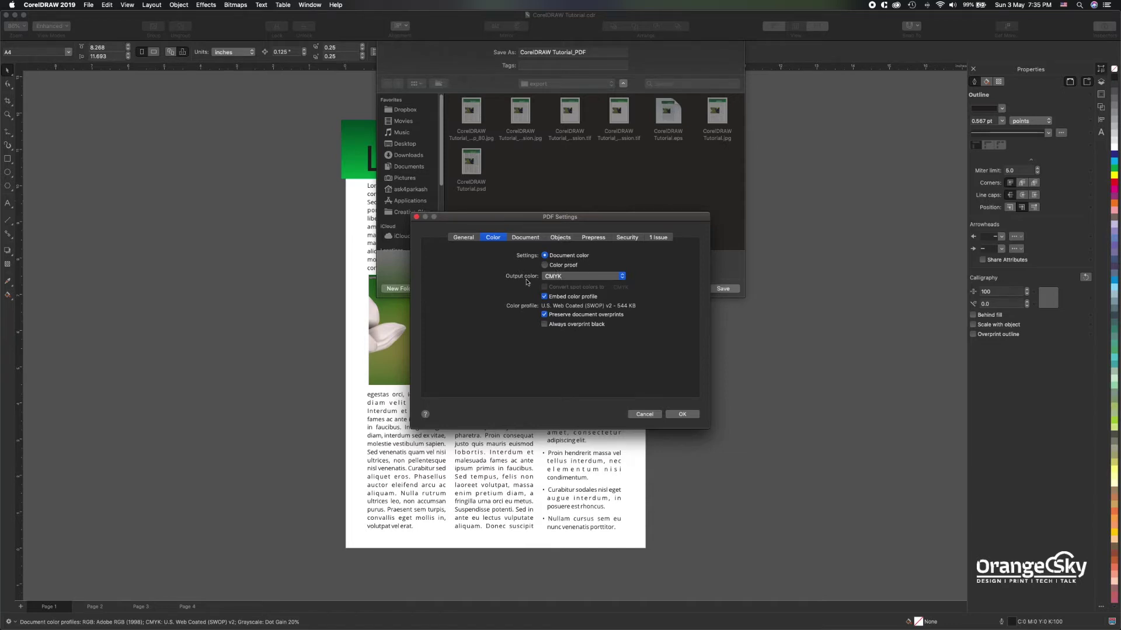
Step: Keep CMYK output colour with the U.S. Web Coated (SWOP) v2 profile
left_click(624, 277)
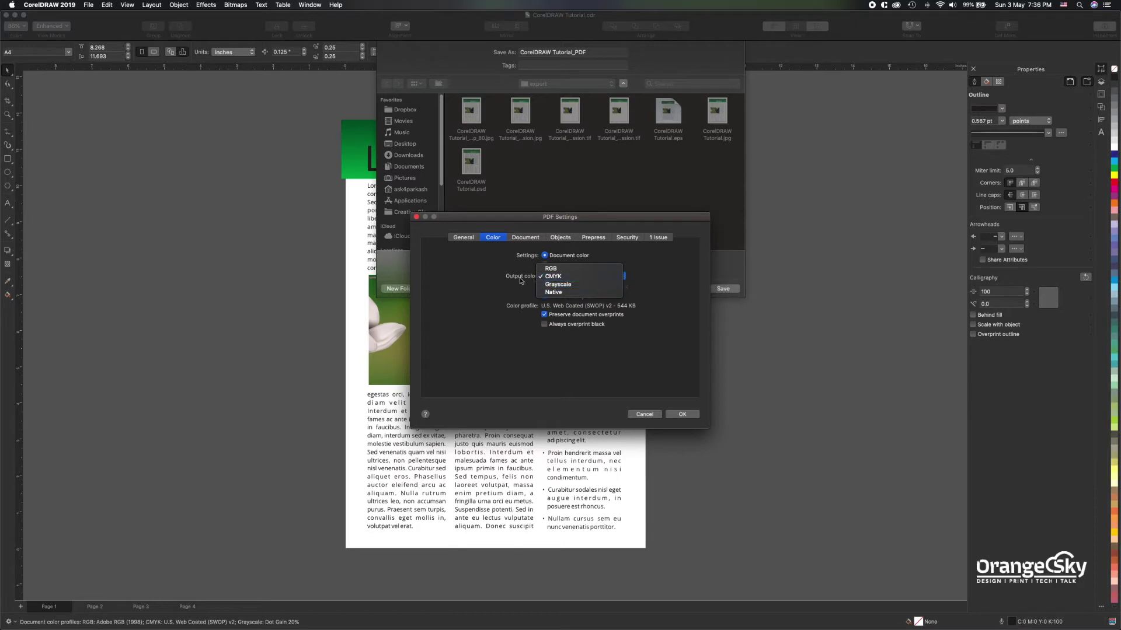
left_click(563, 278)
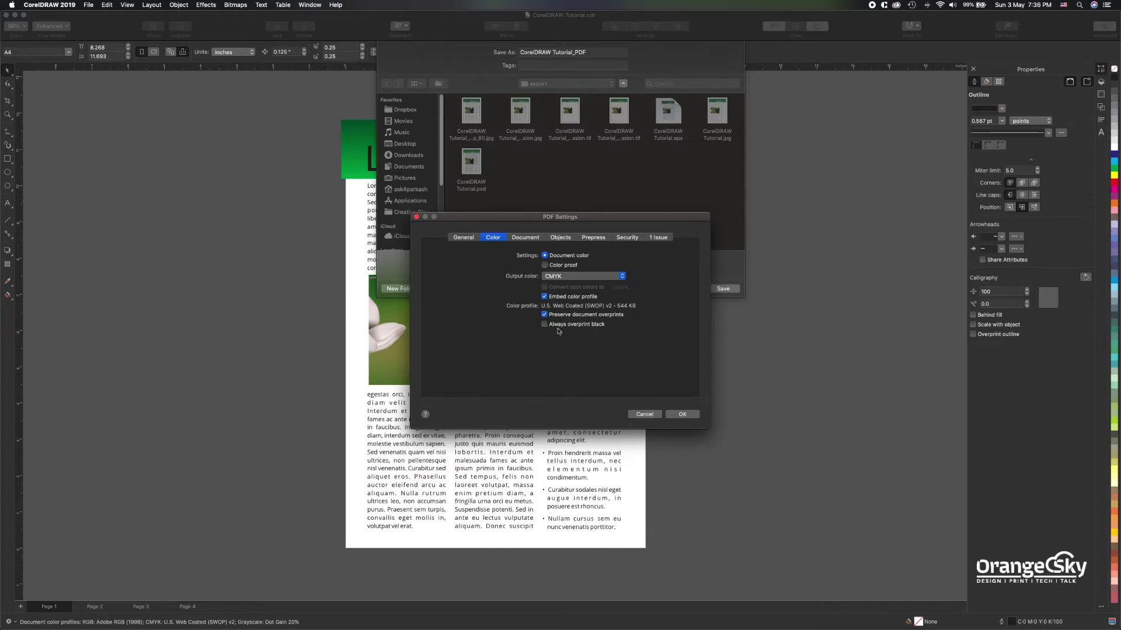
left_click(527, 238)
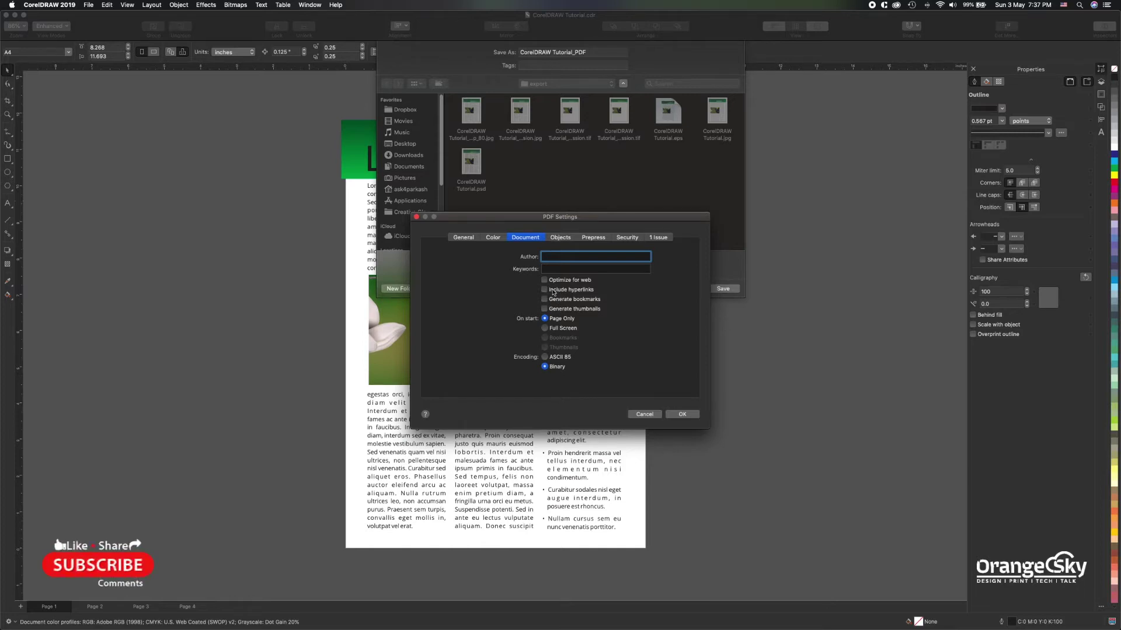
Step: Set the PDF to open in Page Only mode after trying Full Screen
left_click(561, 330)
left_click(557, 319)
left_click(560, 237)
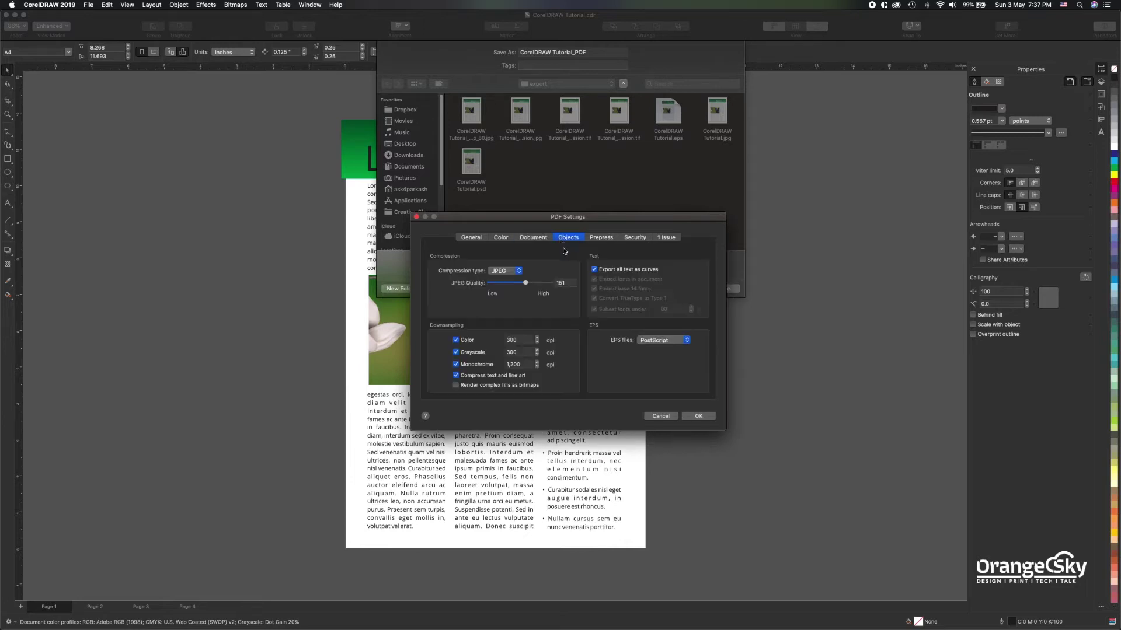
Step: Nudge JPEG quality to 159, then change image compression type to LZW
left_click(519, 272)
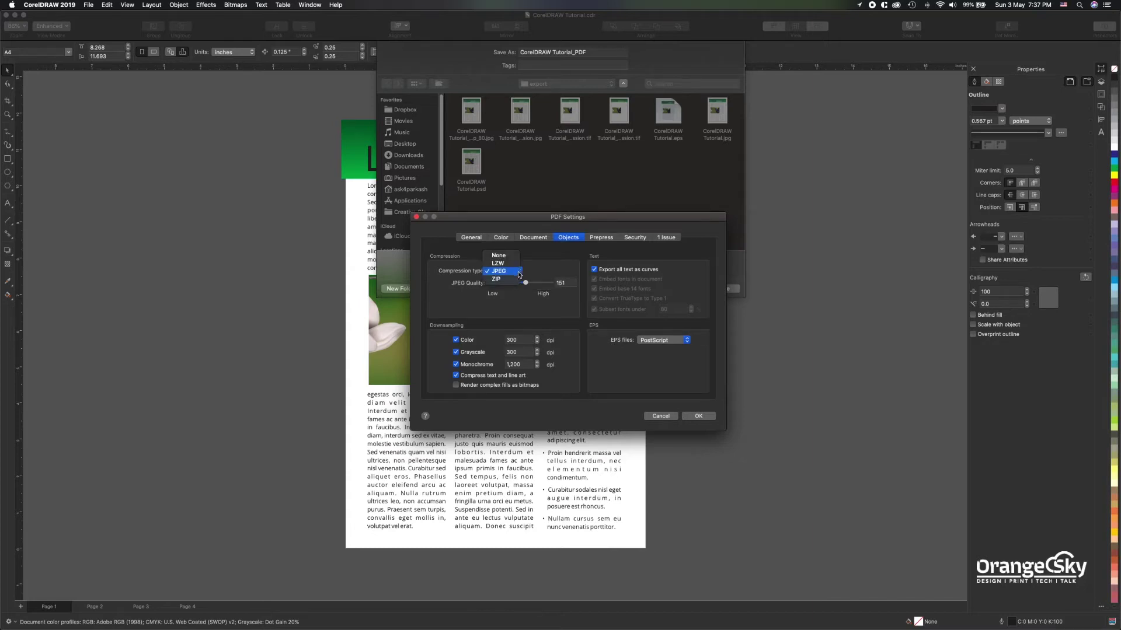
left_click(511, 273)
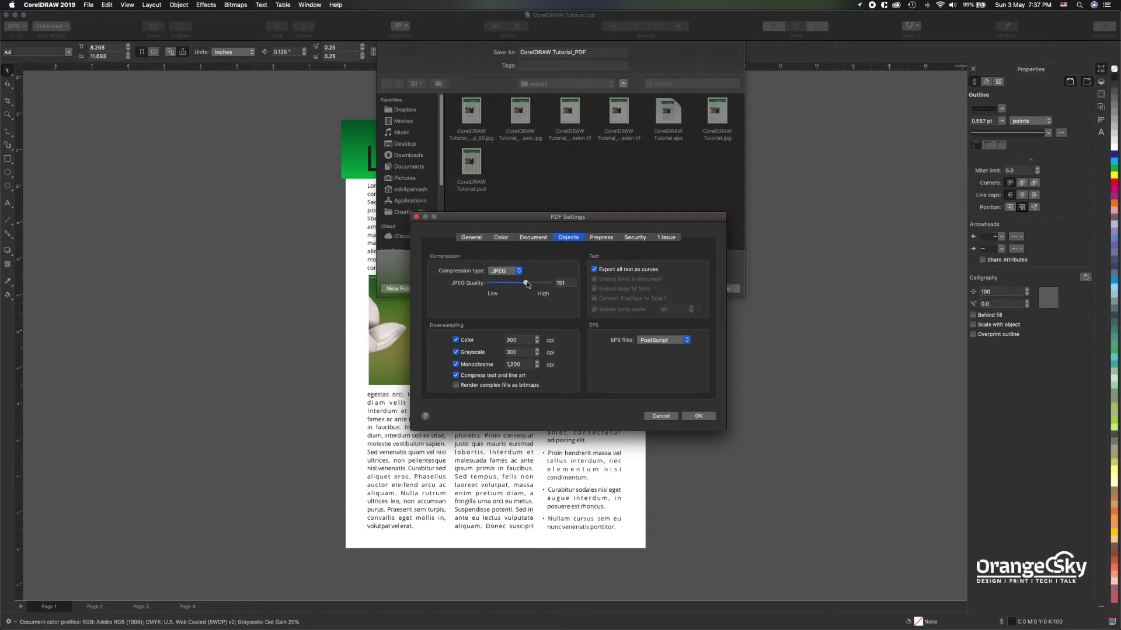
mouse_move(527, 284)
left_mouse_down()
mouse_move(500, 286)
mouse_move(533, 292)
left_mouse_up()
left_click(520, 271)
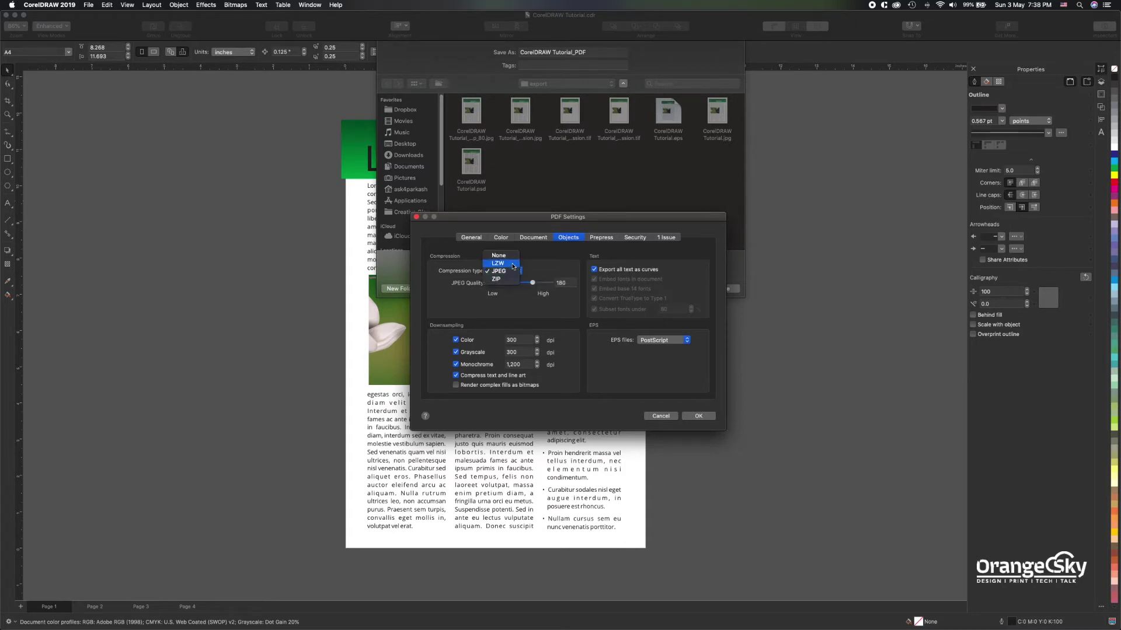
left_click(513, 266)
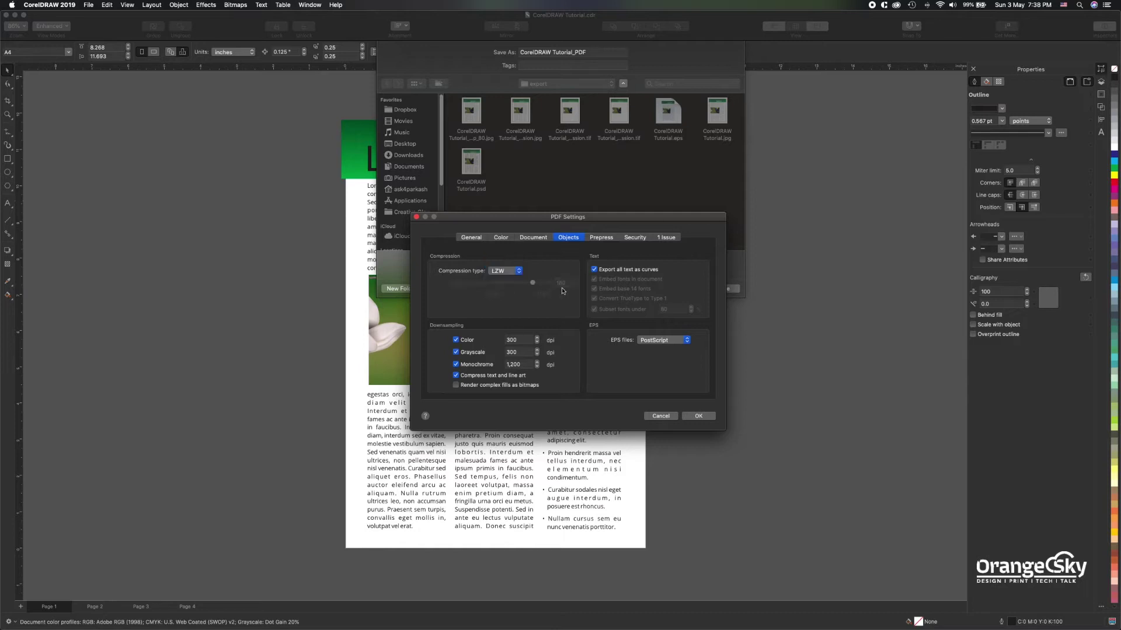
left_click(519, 271)
left_click(512, 271)
Step: Keep LZW compression, all text exported as curves, and EPS files as PostScript
left_click(521, 340)
left_click(519, 272)
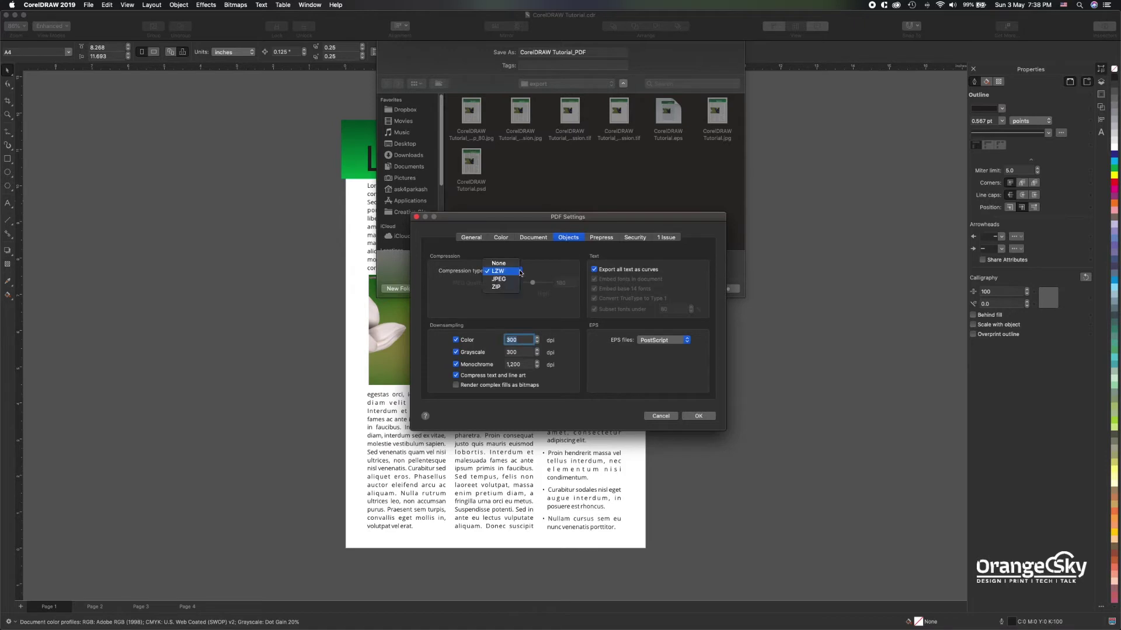
left_click(520, 273)
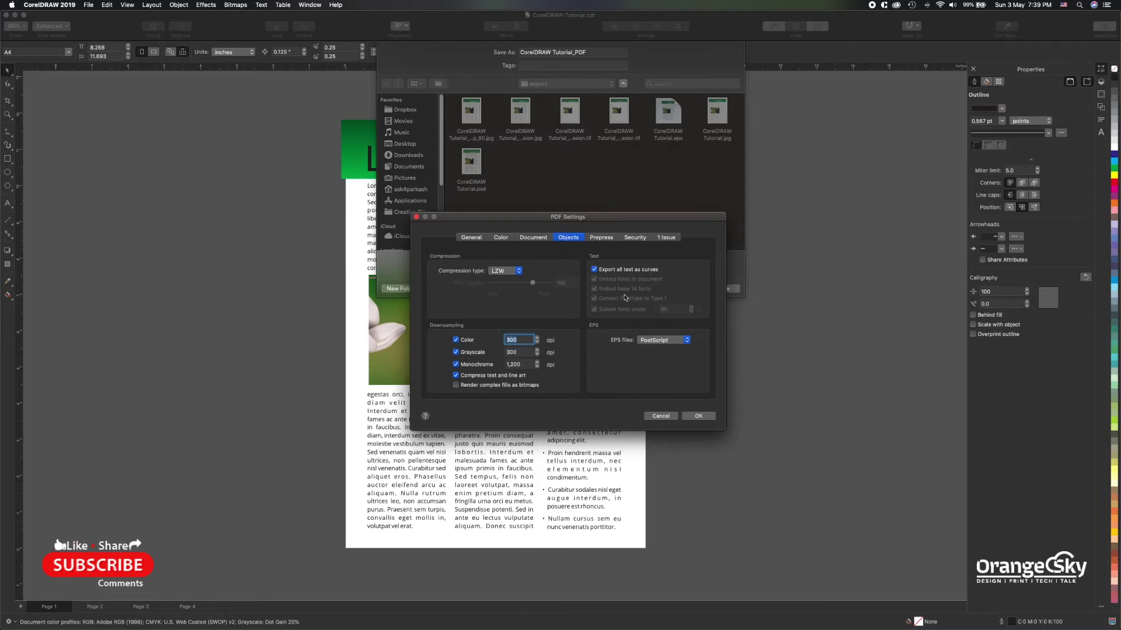
left_click(594, 269)
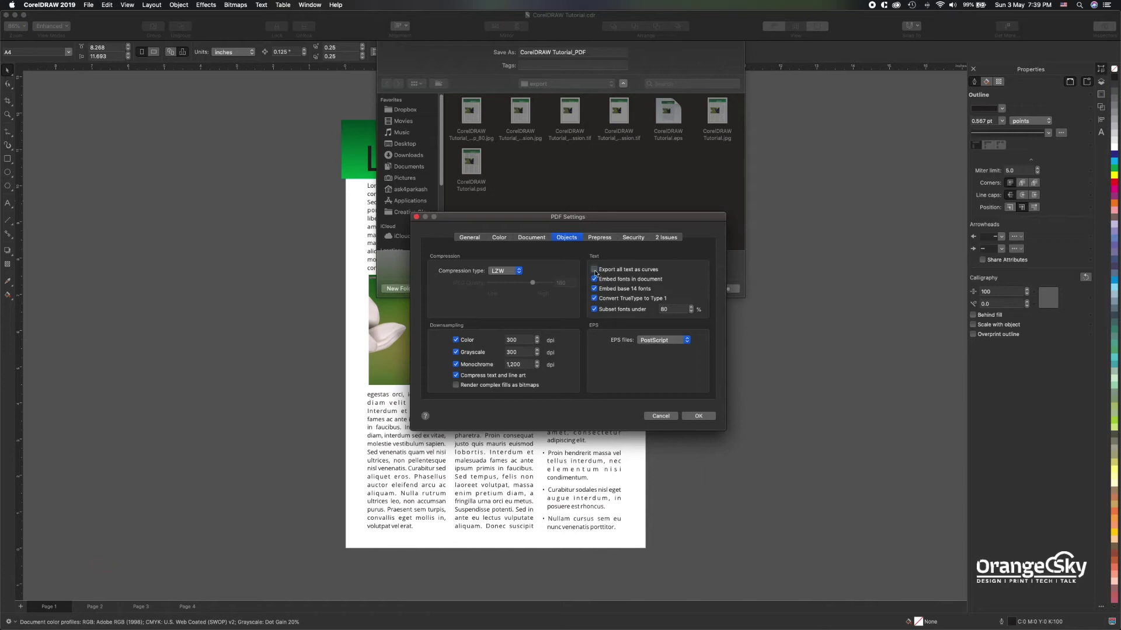
left_click(595, 270)
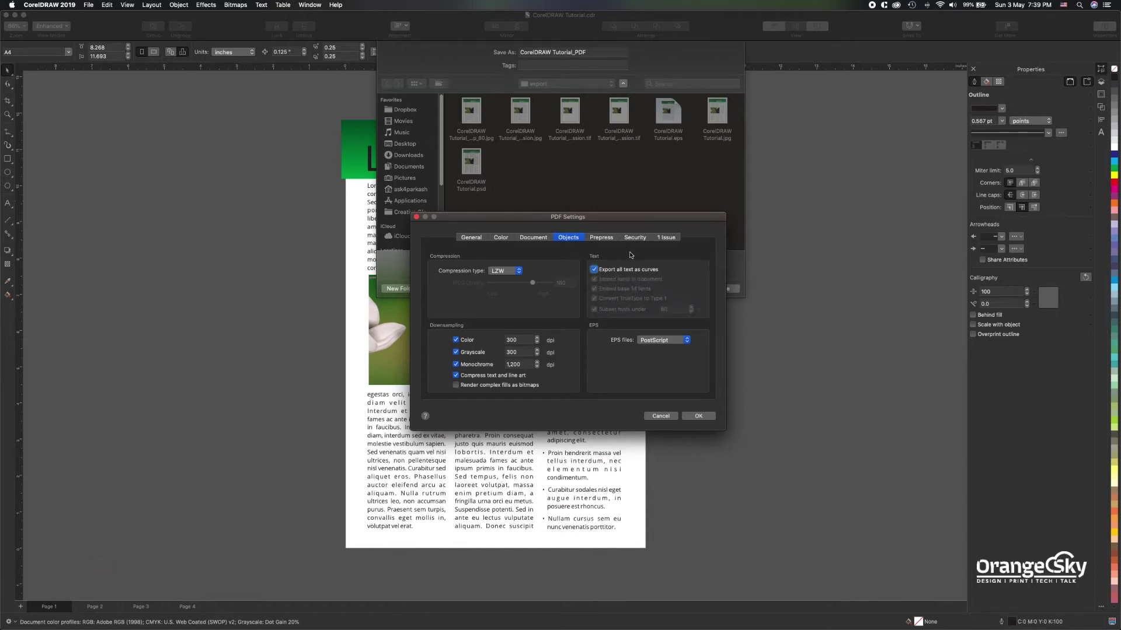
left_click(687, 341)
left_click(710, 383)
left_click(599, 238)
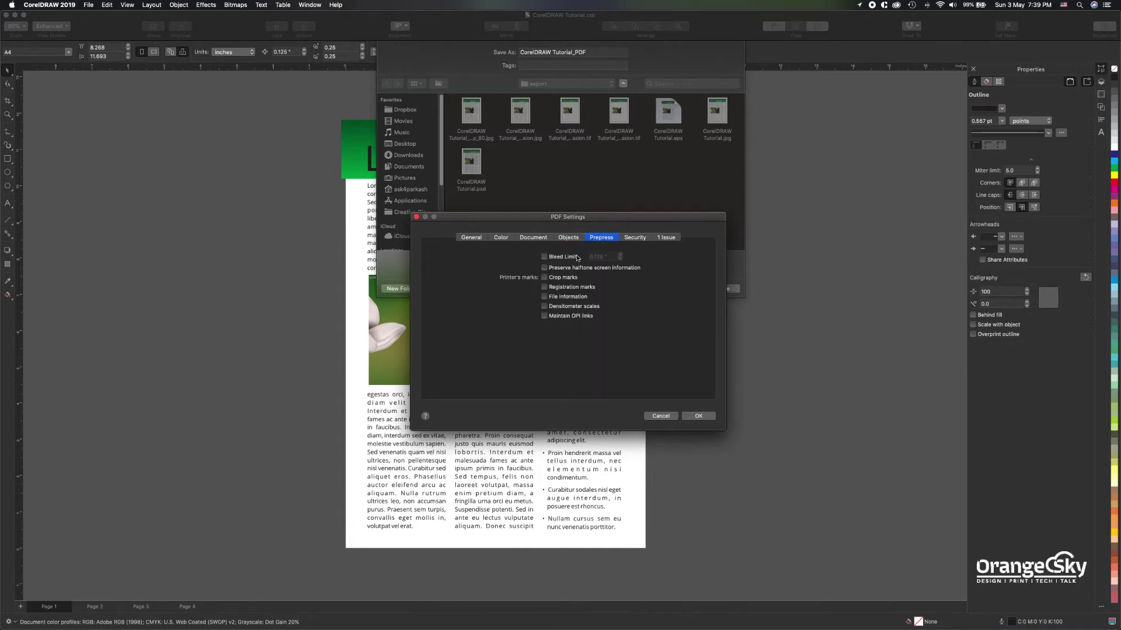
Step: Enable bleed limit, halftone info, crop and registration marks, file info, densitometer scales and OPI links
left_click(564, 260)
left_click(544, 258)
left_click(544, 267)
left_click(545, 277)
left_click(545, 286)
left_click(544, 296)
left_click(545, 306)
left_click(544, 316)
left_click(635, 237)
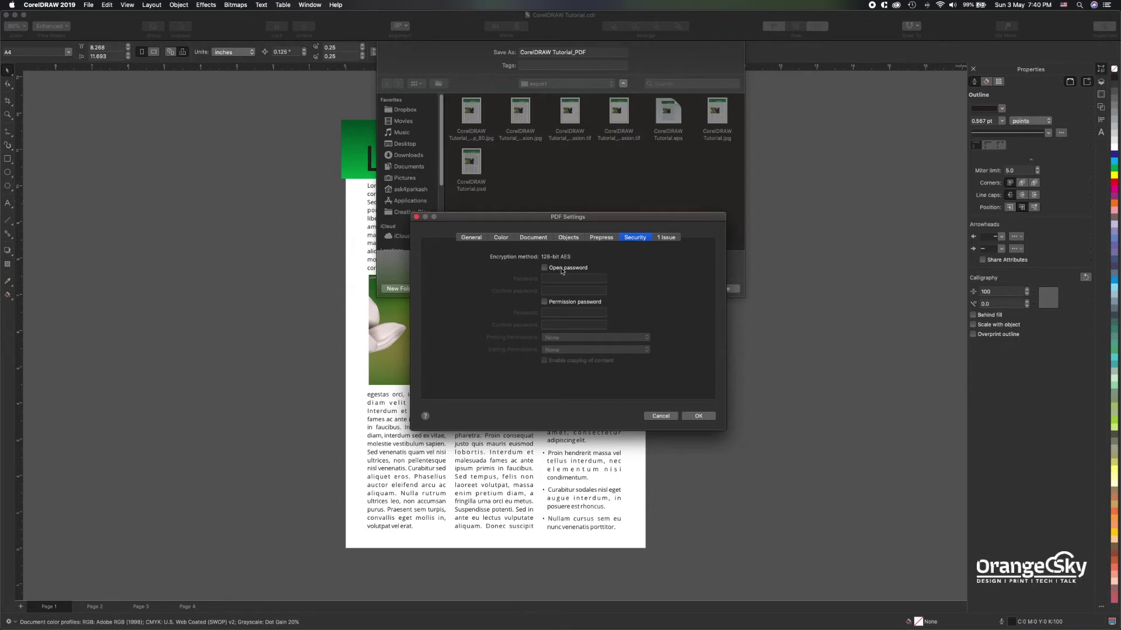
Step: Try a permission password with printing set to None, then remove it
left_click(545, 302)
left_click(565, 338)
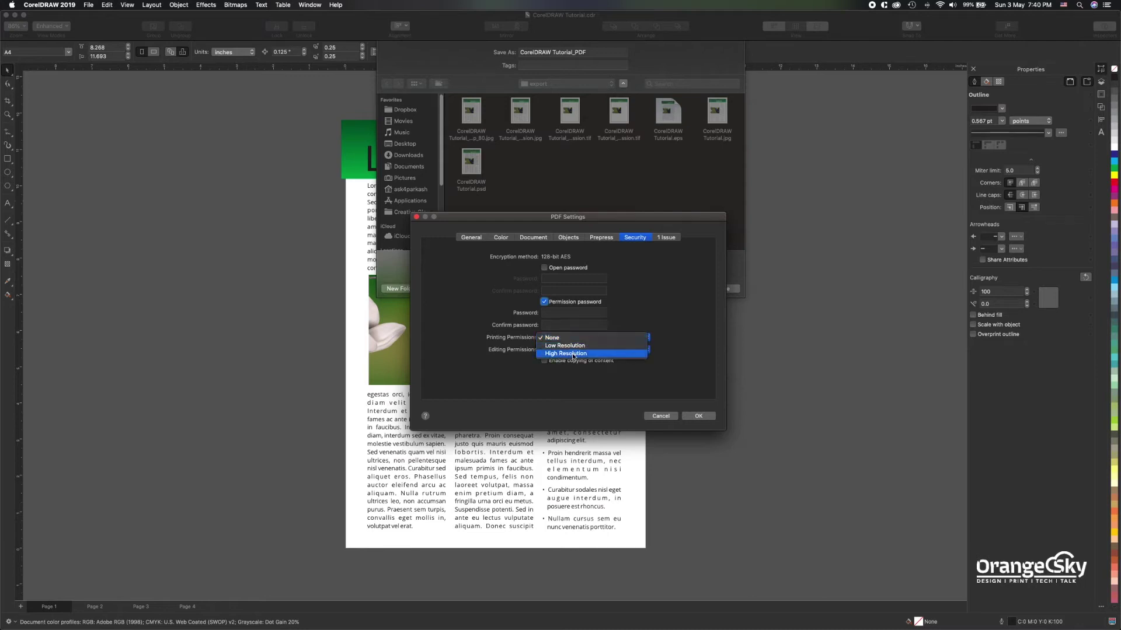
left_click(675, 340)
left_click(544, 302)
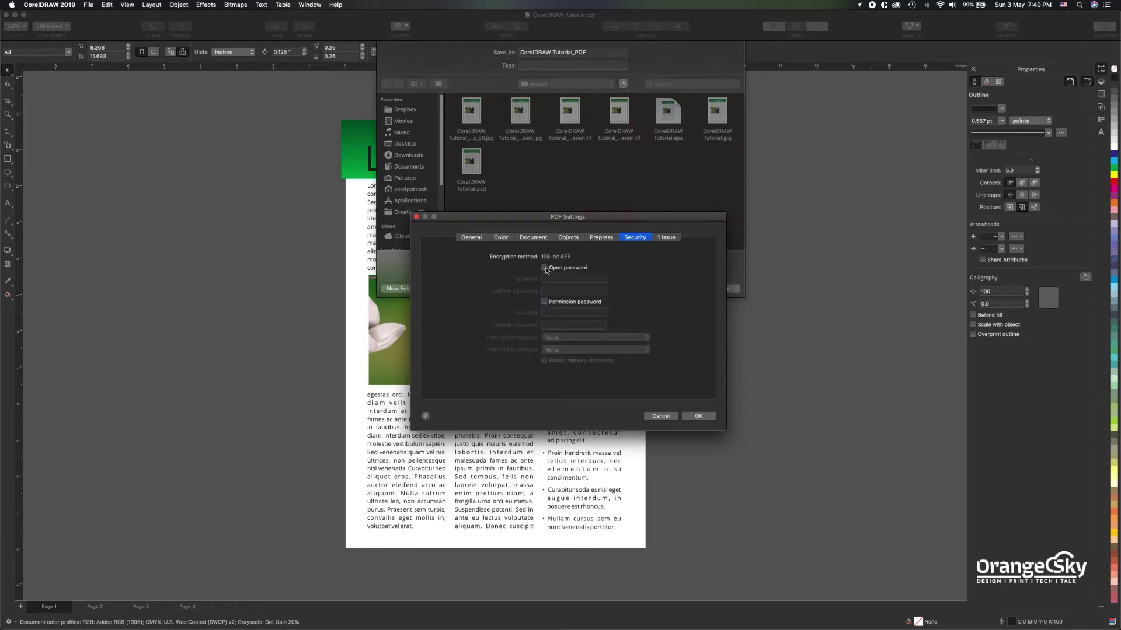
Step: Leave the open password off and view the preflight warning about pages 2,3
left_click(545, 269)
left_click(554, 278)
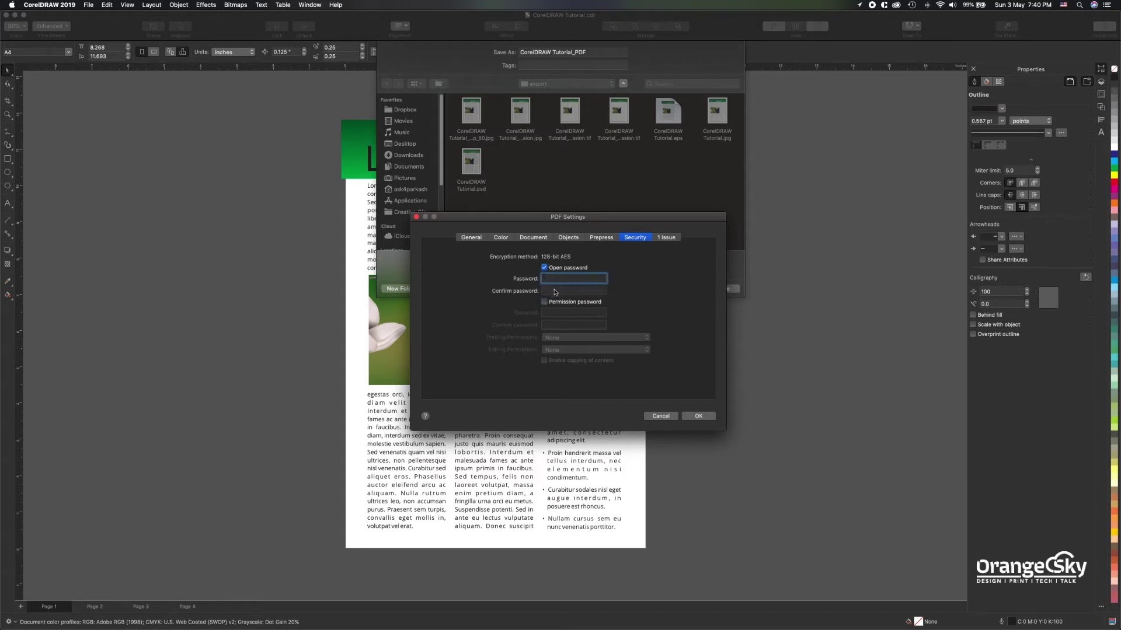
left_click(545, 268)
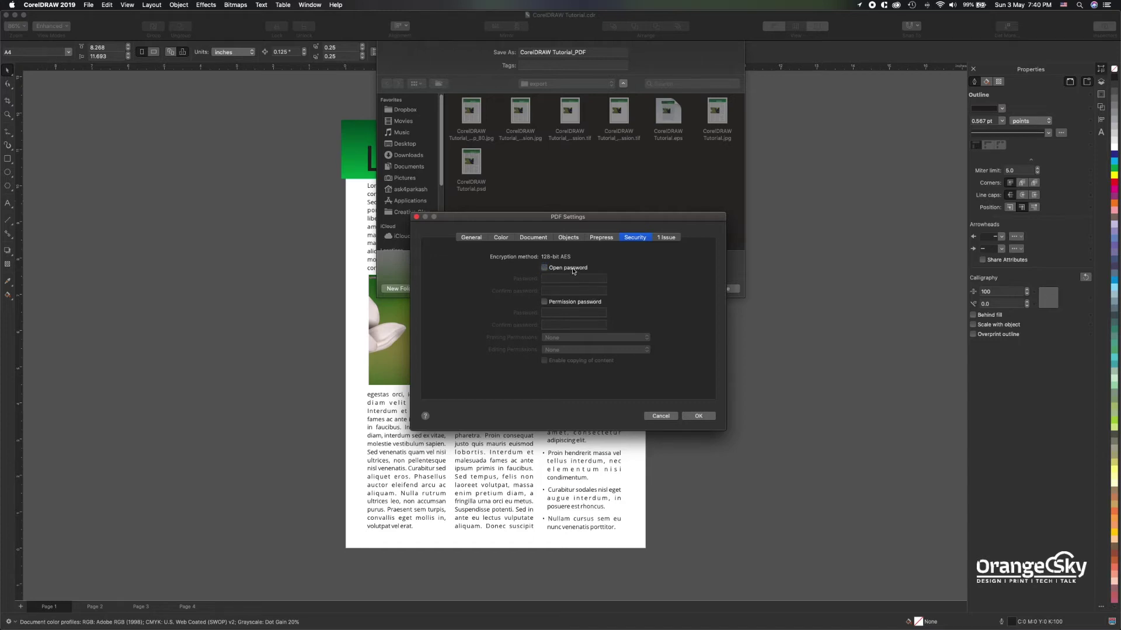
left_click(665, 239)
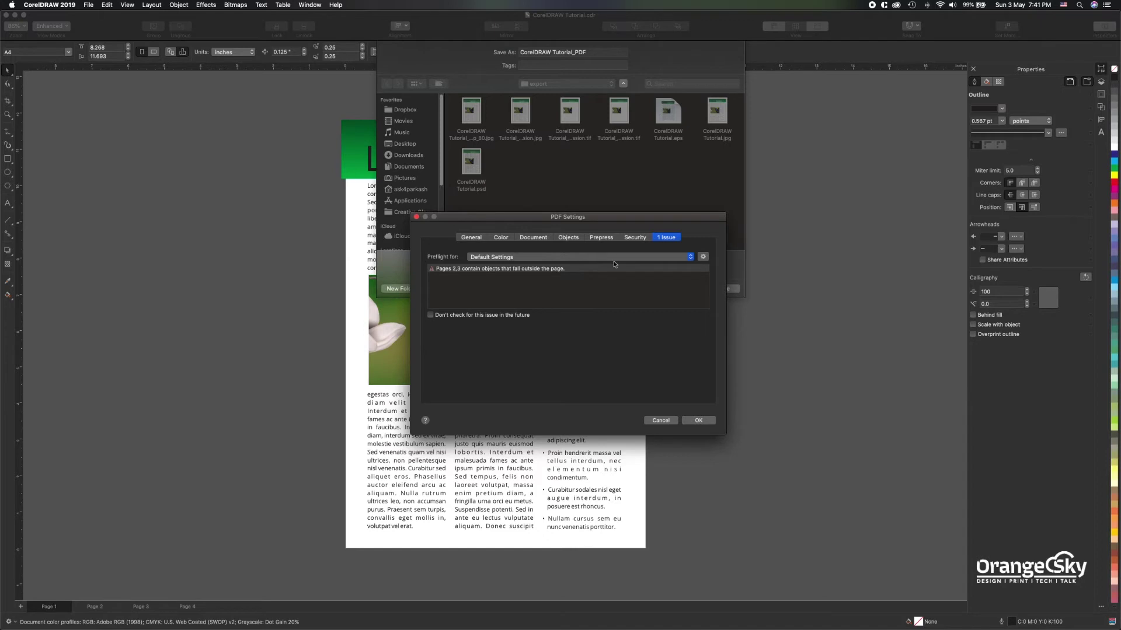
Step: Review the colour, prepress and compression tabs of PDF Settings, then confirm them
left_click(494, 239)
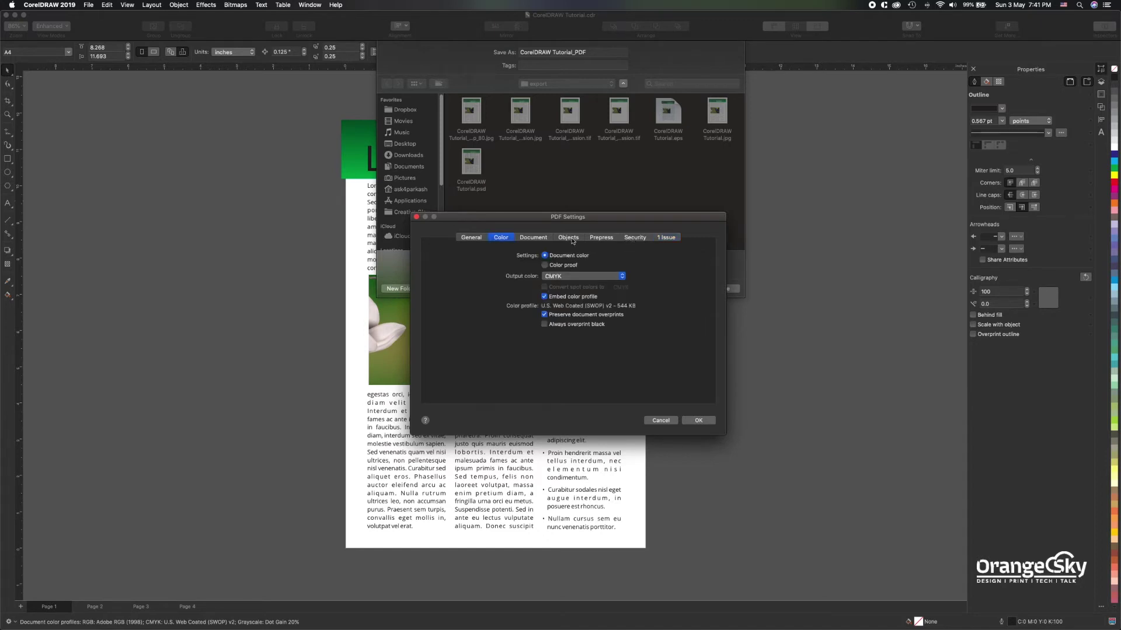
left_click(603, 238)
left_click(570, 237)
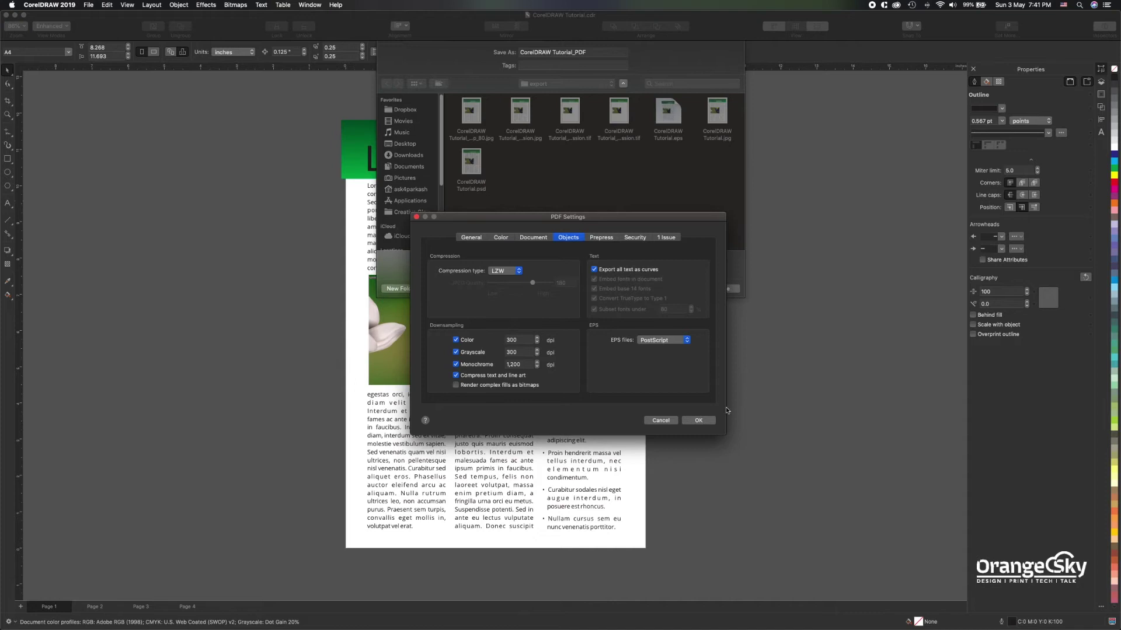
left_click(699, 421)
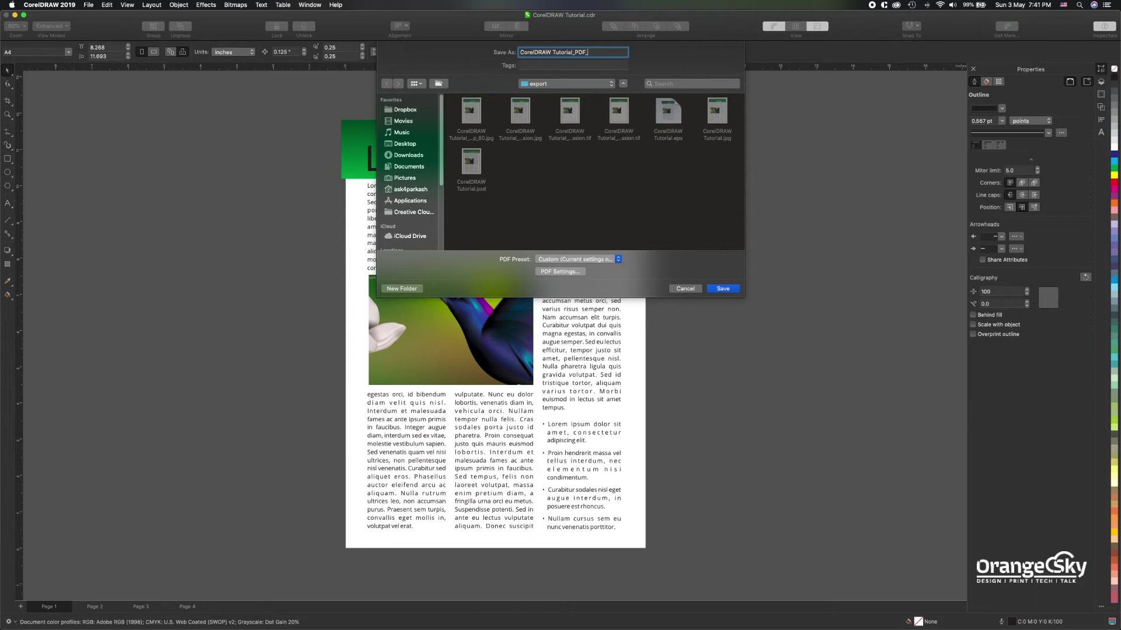
Step: Save the PDF as CorelDRAW Tutorial_PDF_CMYK
type("CMYK")
left_click(728, 289)
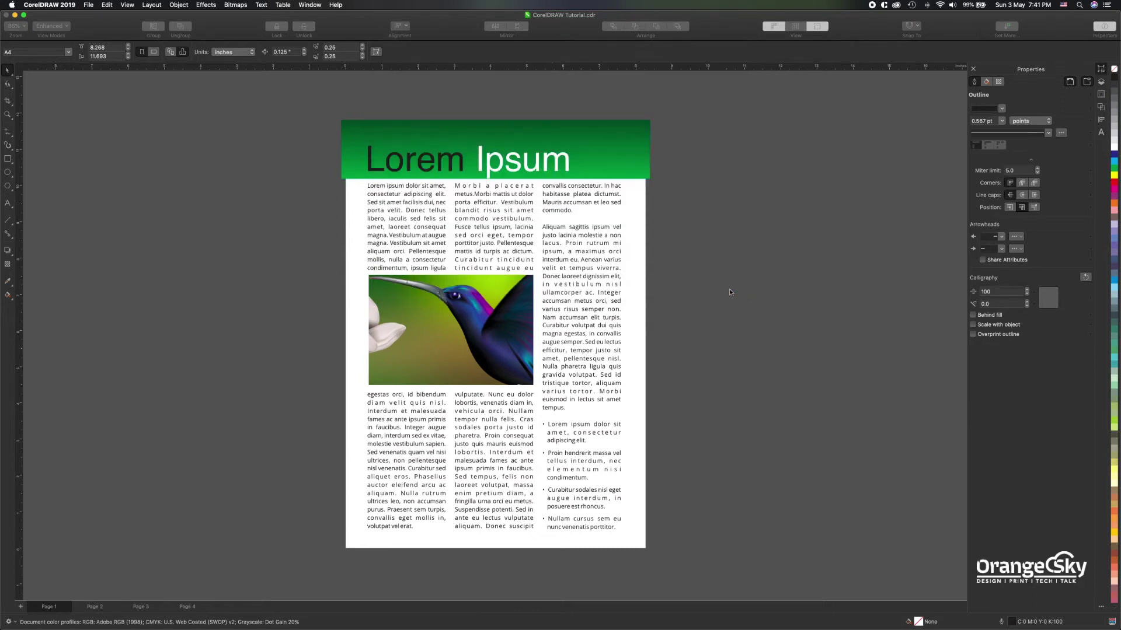
left_click(88, 5)
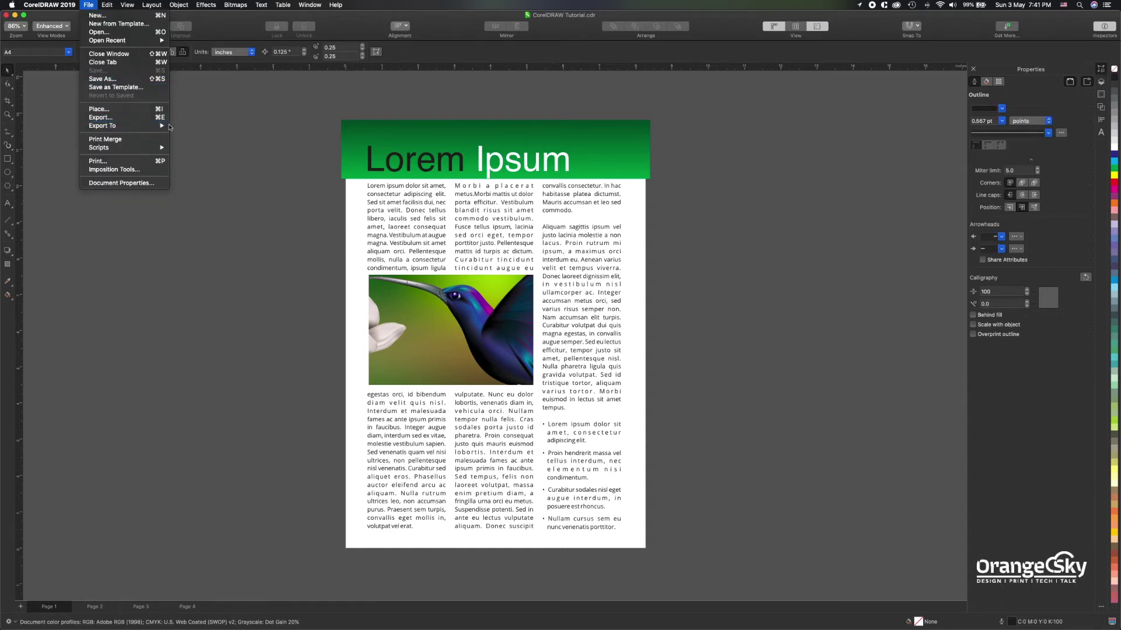
Step: Start a new PDF export, keep CMYK output, and enable web optimization, hyperlinks and bookmarks
left_click(184, 126)
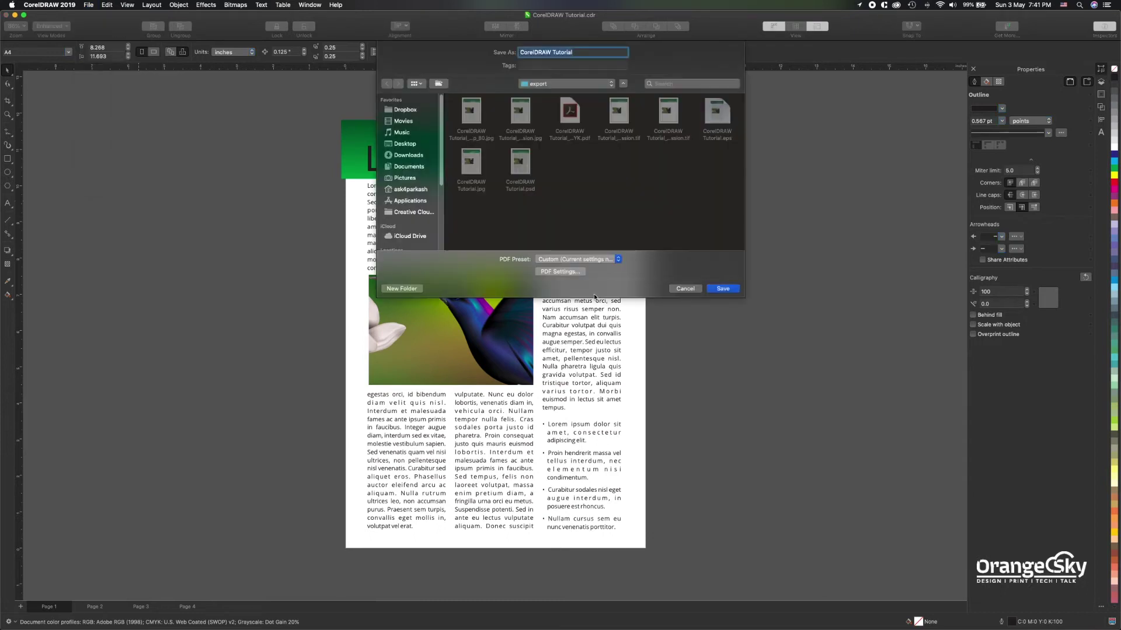
key("Return")
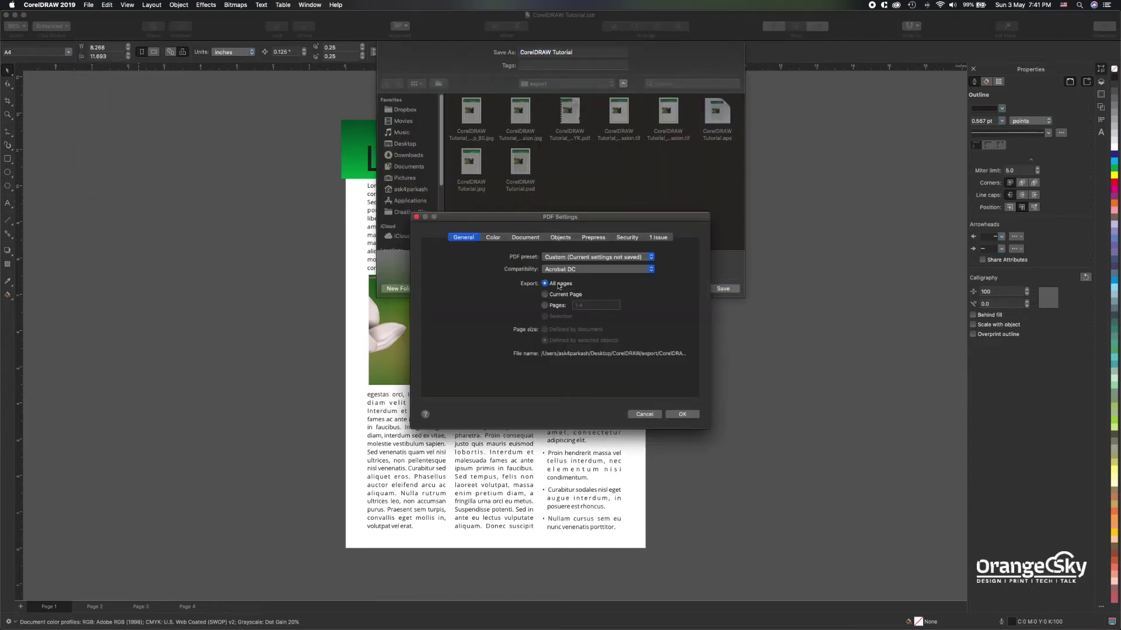
left_click(495, 238)
left_click(545, 276)
left_click(551, 276)
left_click(525, 236)
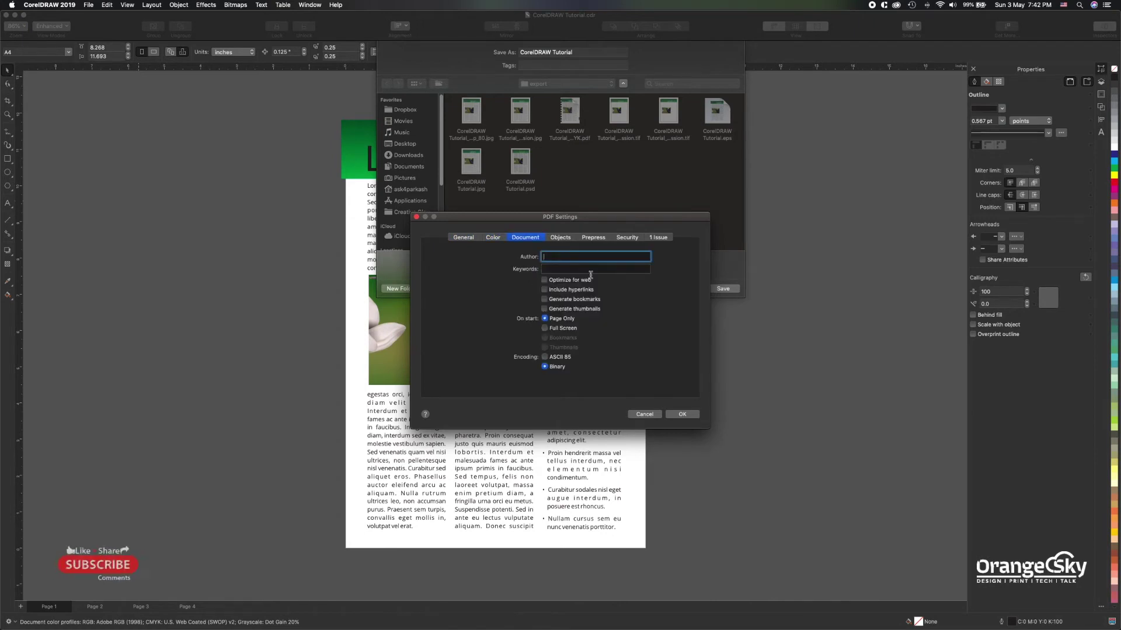
left_click(545, 280)
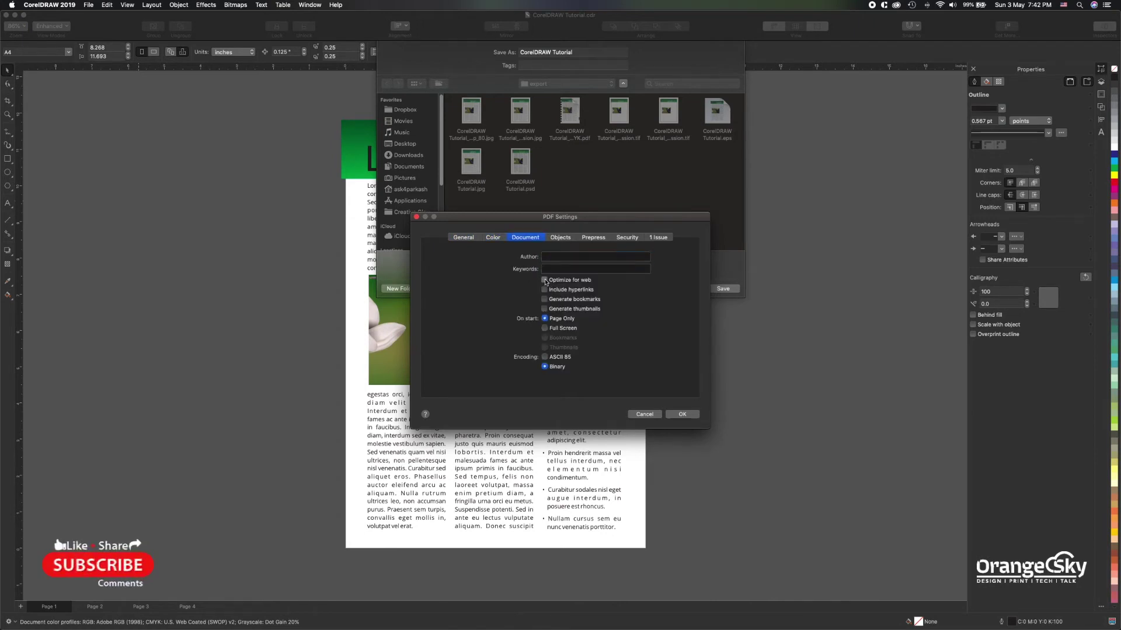
left_click(543, 290)
left_click(544, 300)
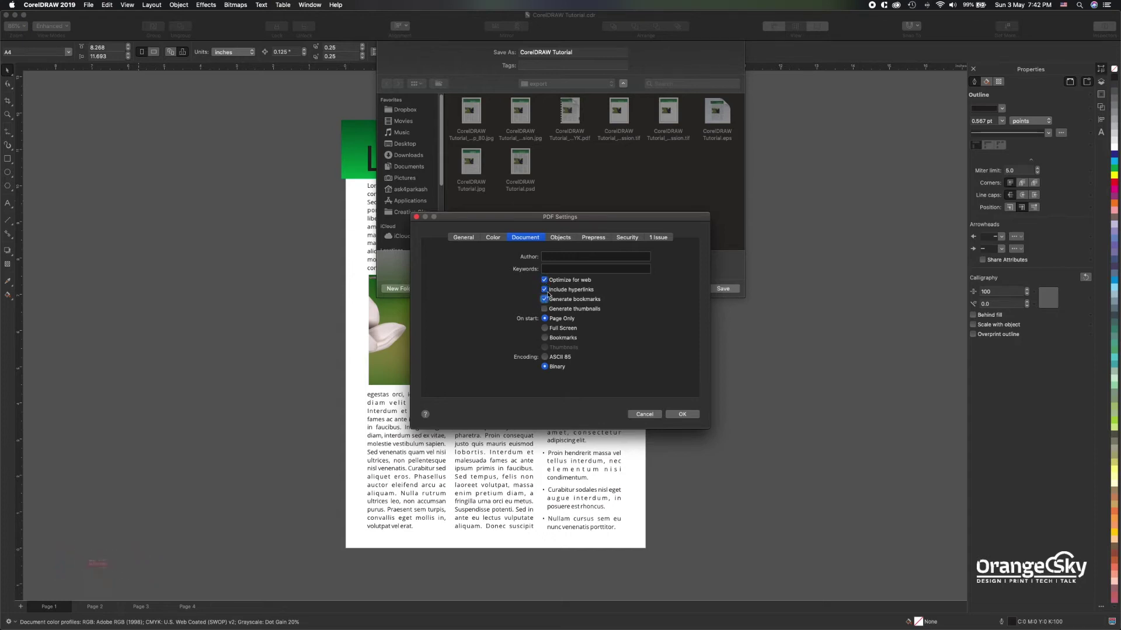
Step: Use JPEG compression with 96 dpi colour and 300 dpi grayscale images, keeping text as fonts
left_click(552, 238)
left_click(519, 272)
left_click(509, 279)
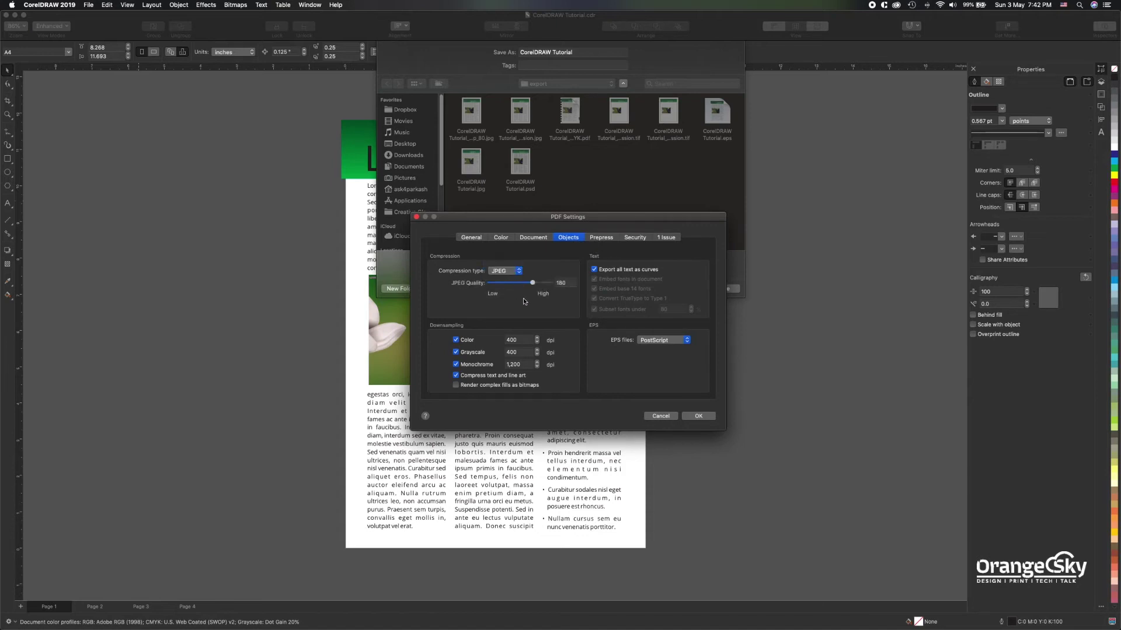
left_click(507, 340)
key("BackSpace")
key("Tab")
key("Tab")
type("96")
key("Tab")
key("Tab")
type("300")
left_click(594, 270)
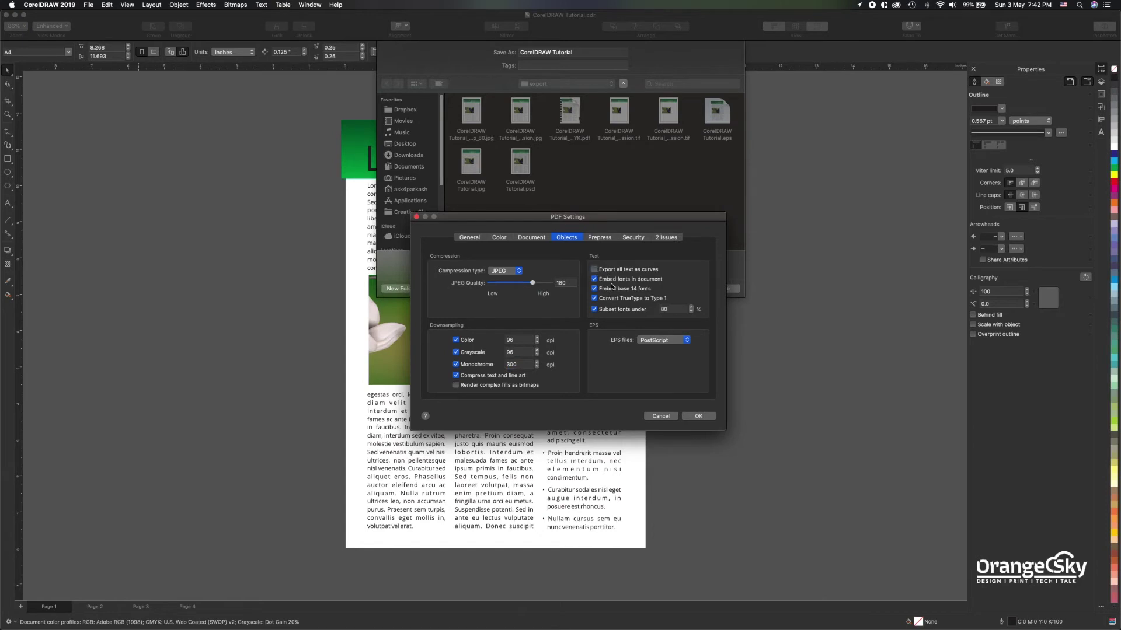
Step: Remove halftone screens, crop and registration marks, file information and densitometer scales, then confirm the settings
left_click(599, 238)
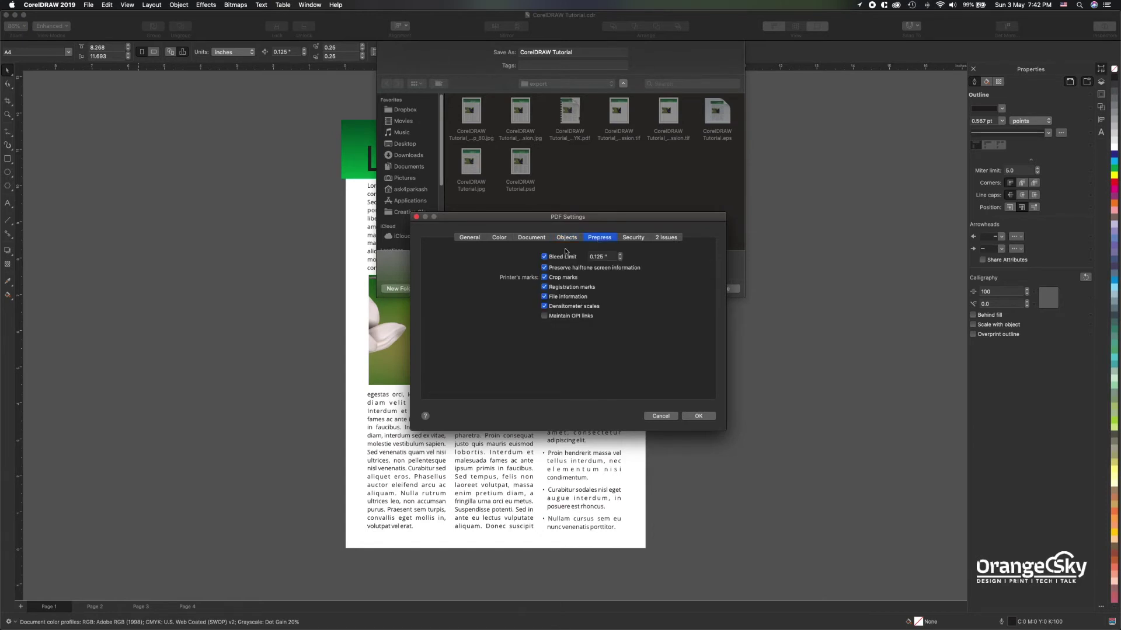
left_click(545, 268)
left_click(545, 278)
left_click(544, 287)
left_click(545, 297)
left_click(544, 307)
left_click(628, 239)
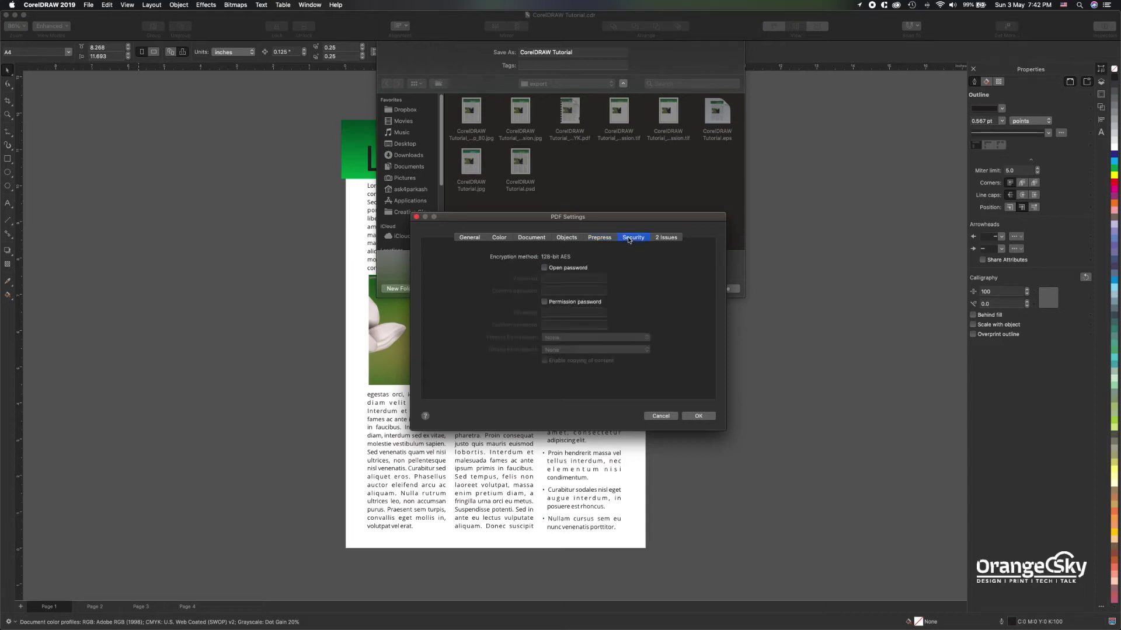
left_click(659, 237)
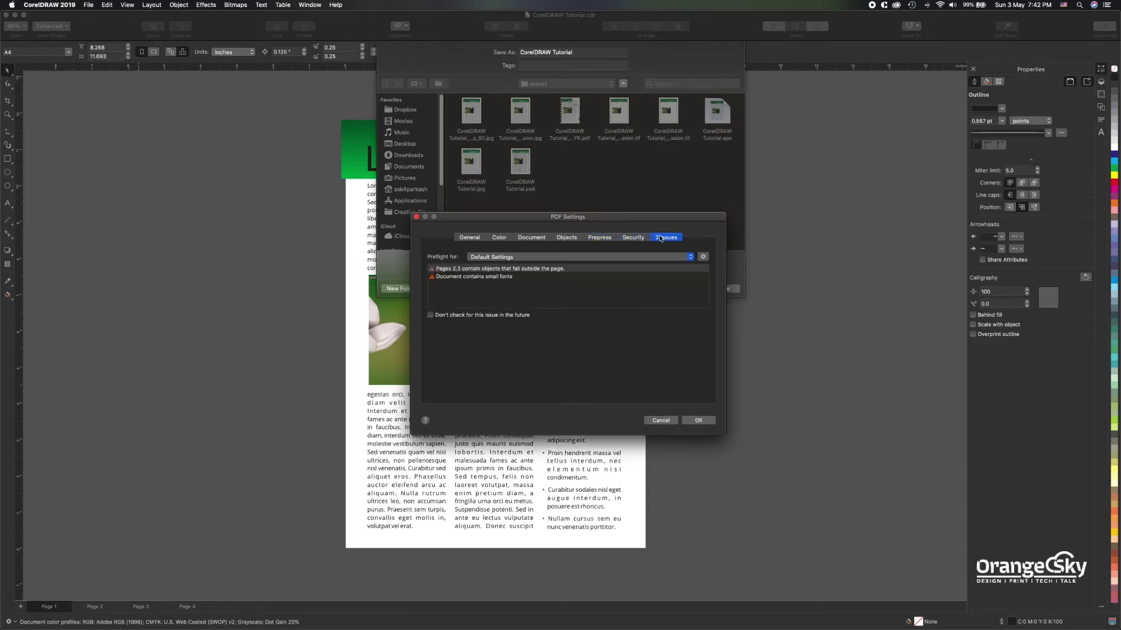
left_click(698, 420)
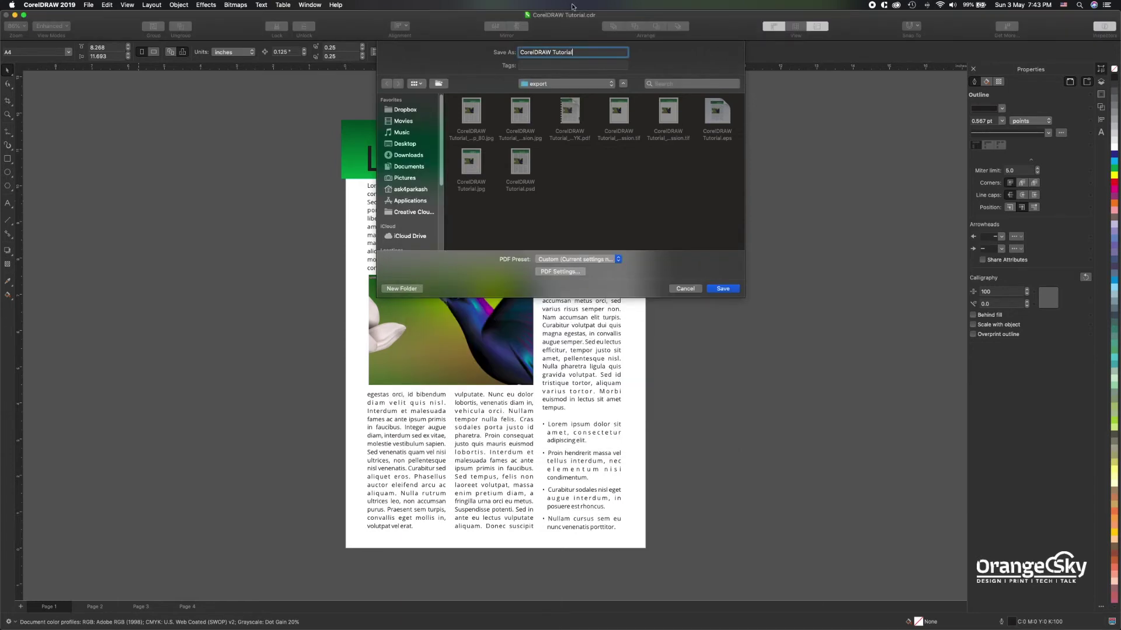
Step: Save the second PDF export and go to the CorelDRAW > export folder in Finder
type("PrintReady")
left_click(722, 288)
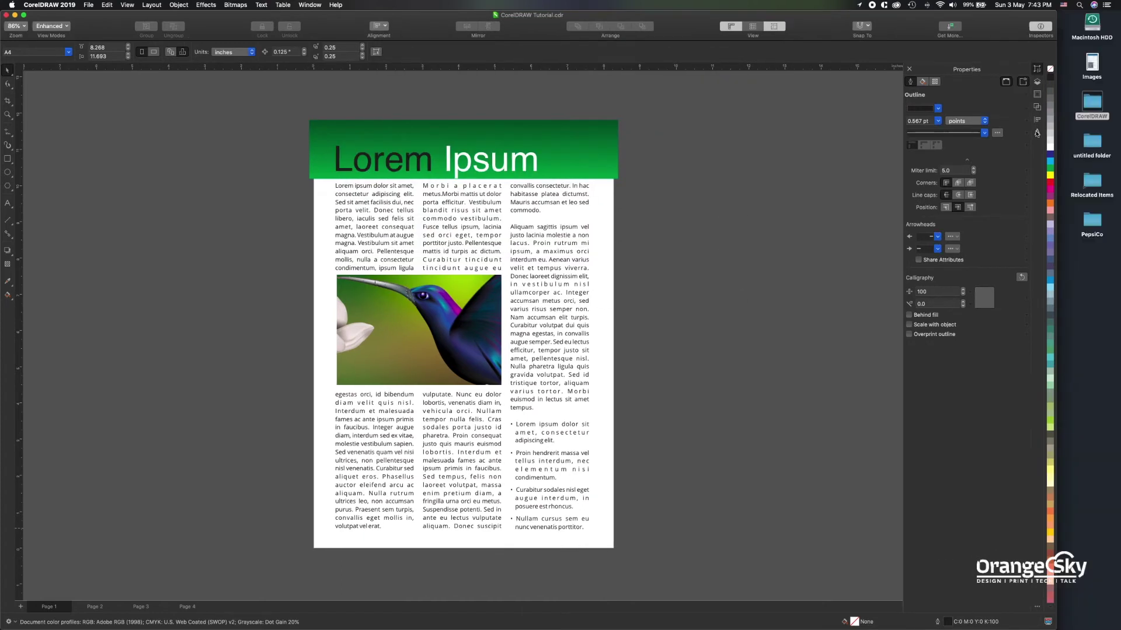
double_click(1095, 105)
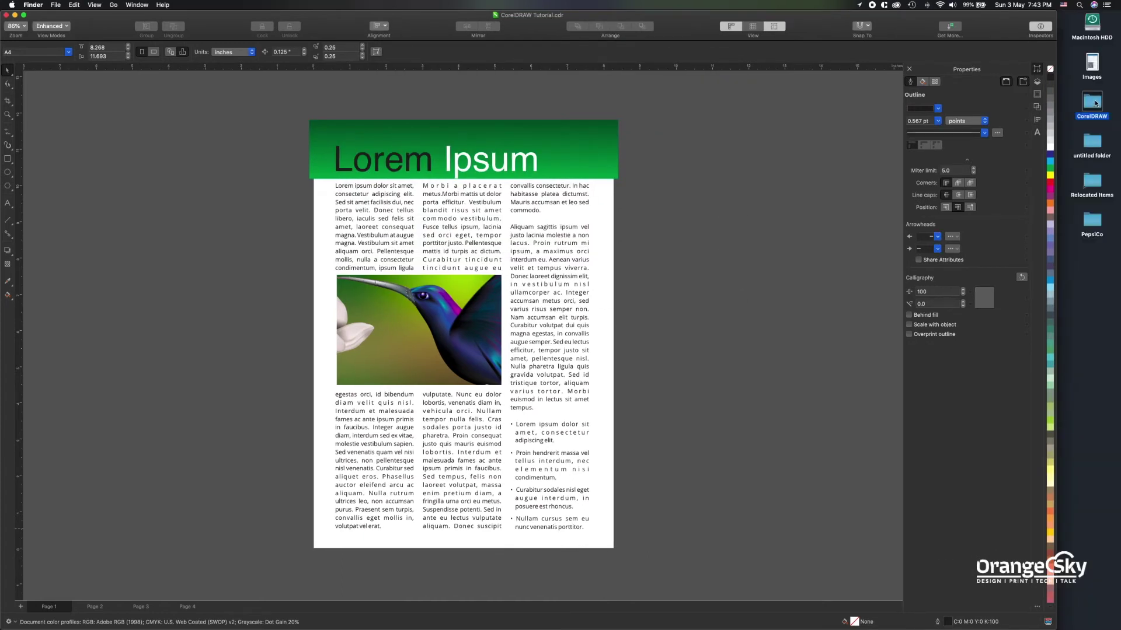
double_click(893, 149)
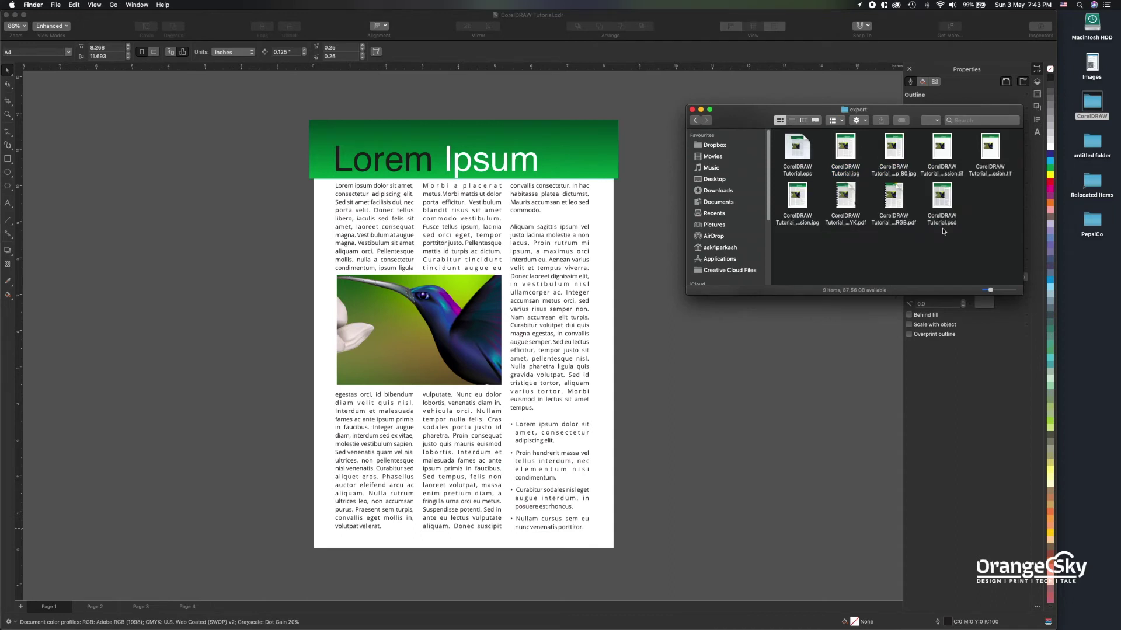
Step: Create a folder named pdf in export and move both PDFs into it
mouse_move(857, 196)
left_click(896, 200)
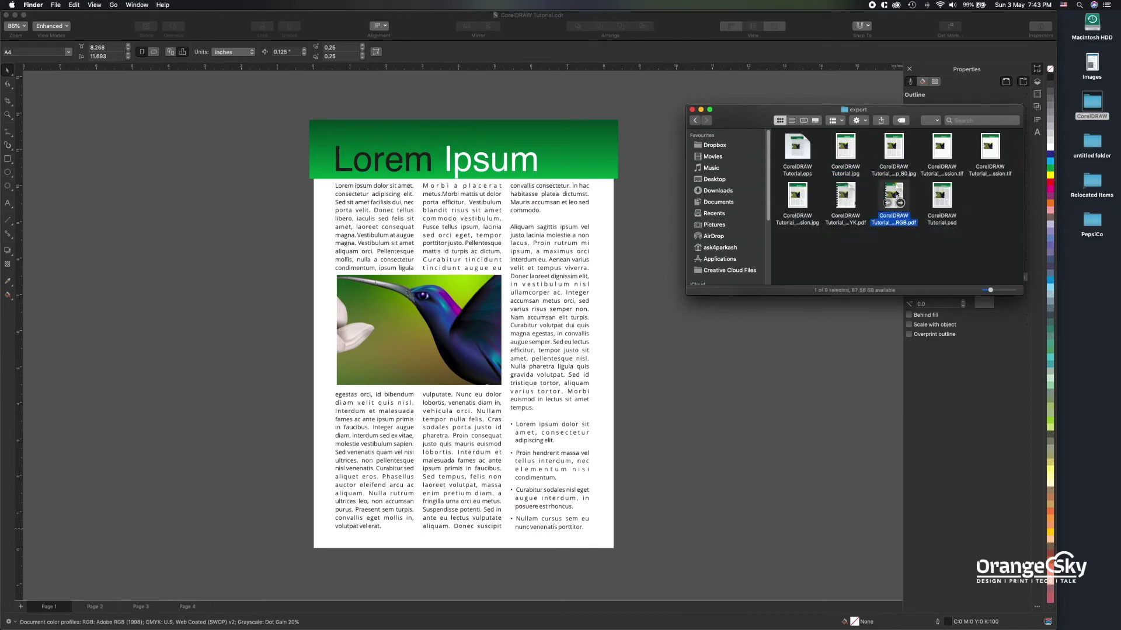
left_click(849, 197)
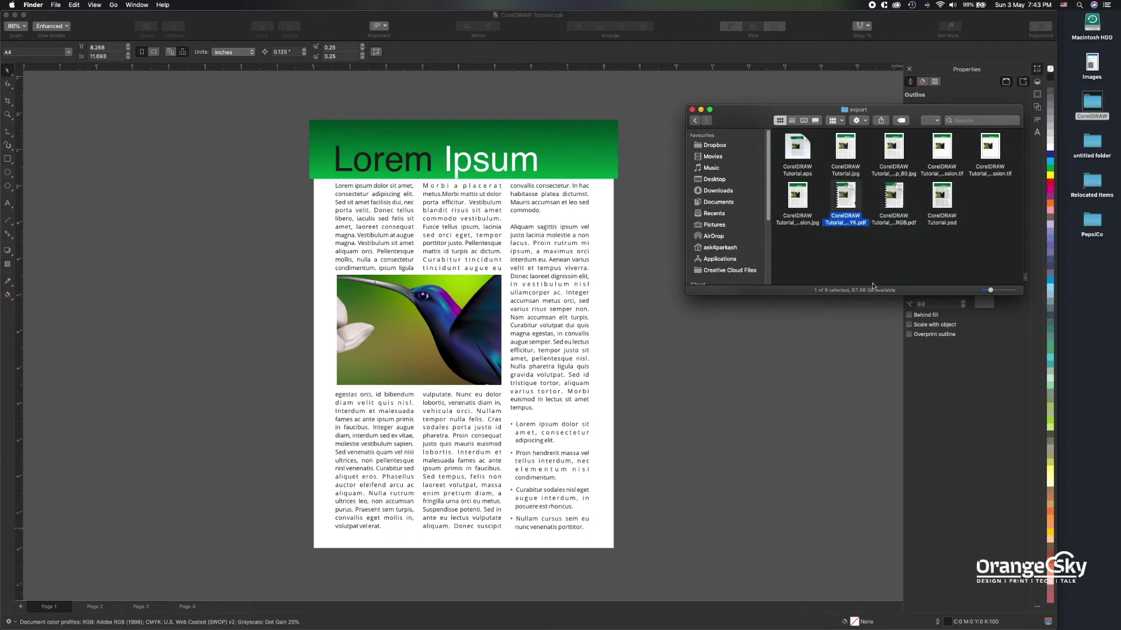
right_click(868, 248)
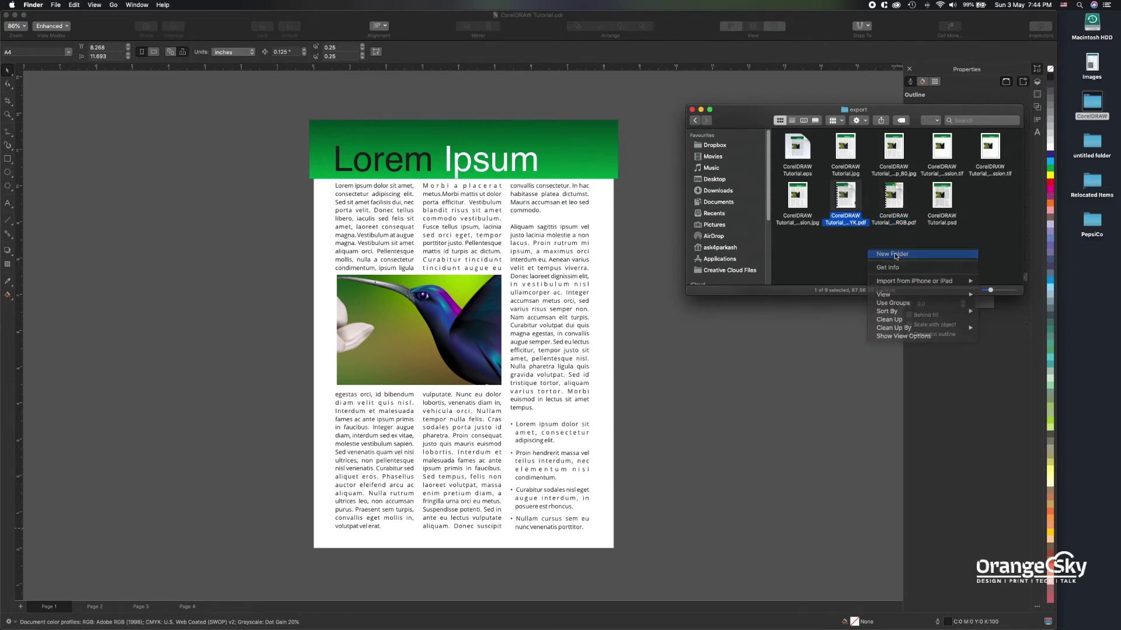
left_click(895, 254)
type("pdf")
key("Return")
left_click_drag(845, 198, 869, 252)
left_click(890, 220)
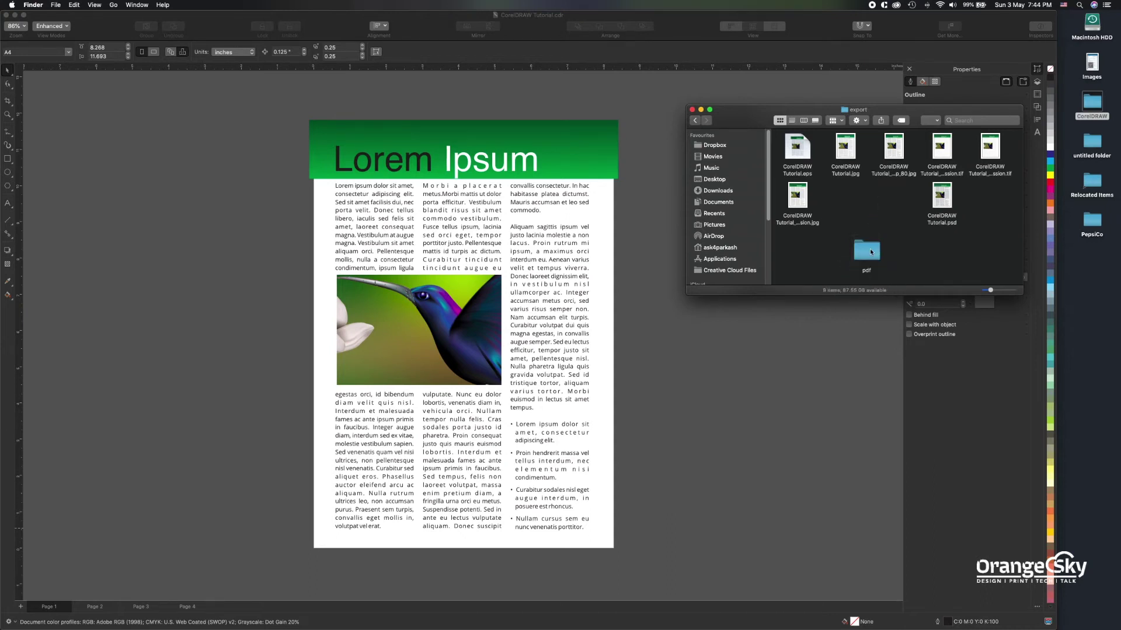
double_click(870, 249)
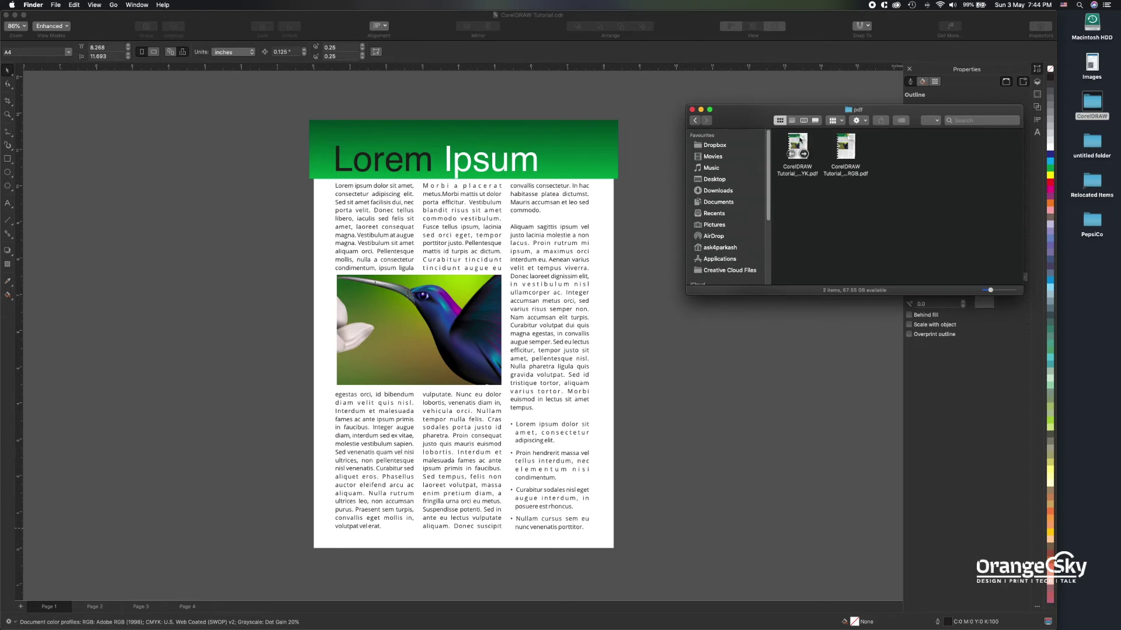
Step: Compare file info for both PDFs: CMYK 20.9 MB versus RGB 102 KB
right_click(800, 140)
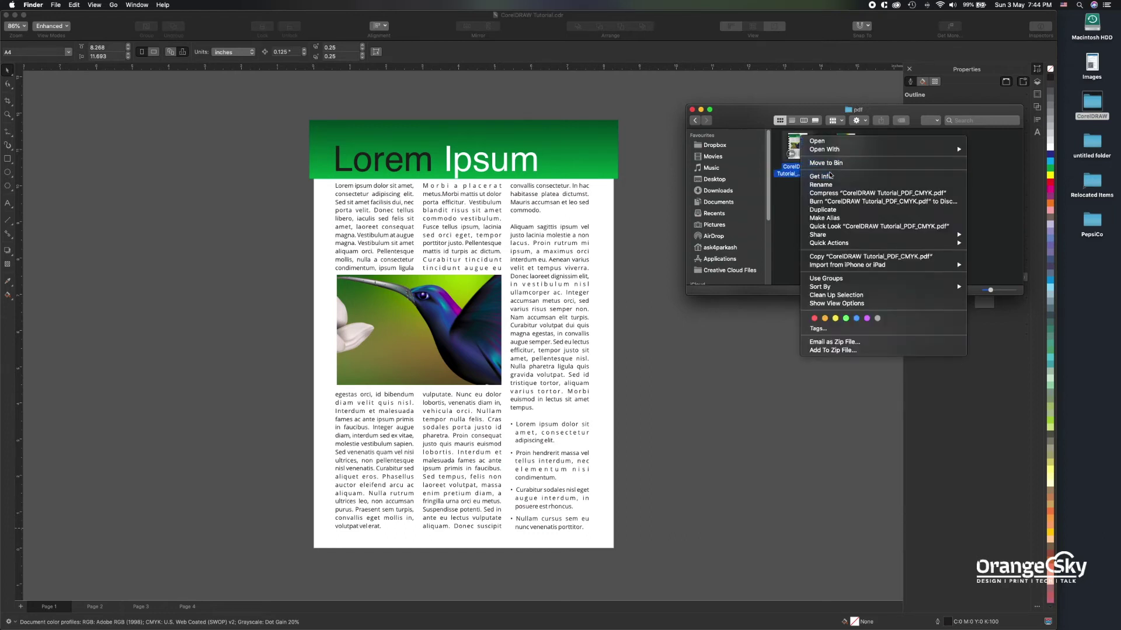
key("Escape")
key("super+i")
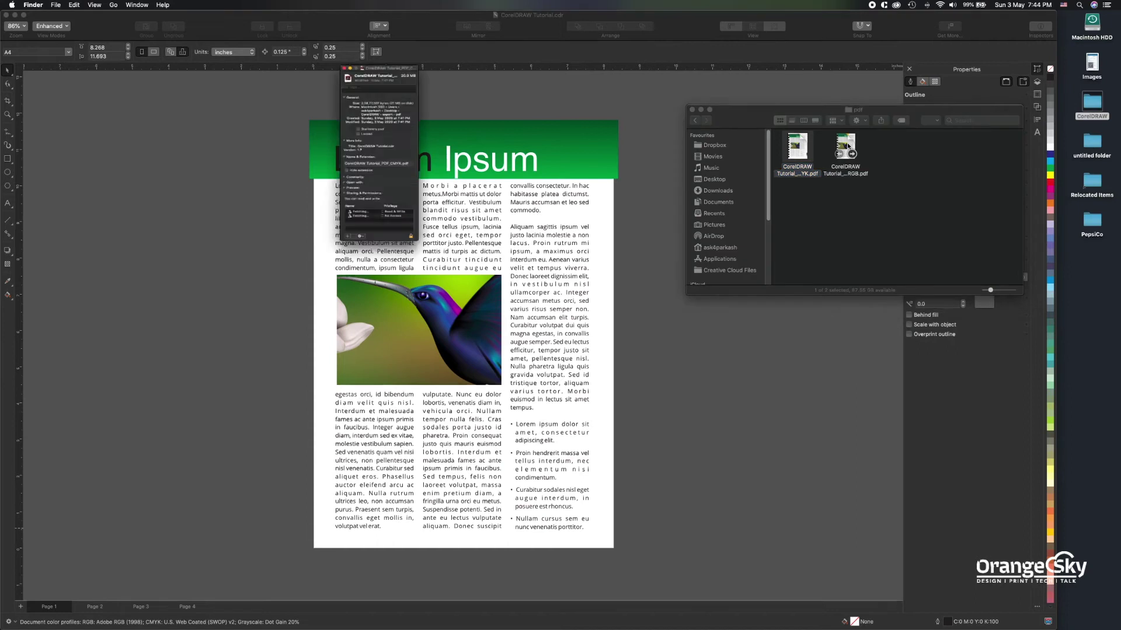
right_click(848, 141)
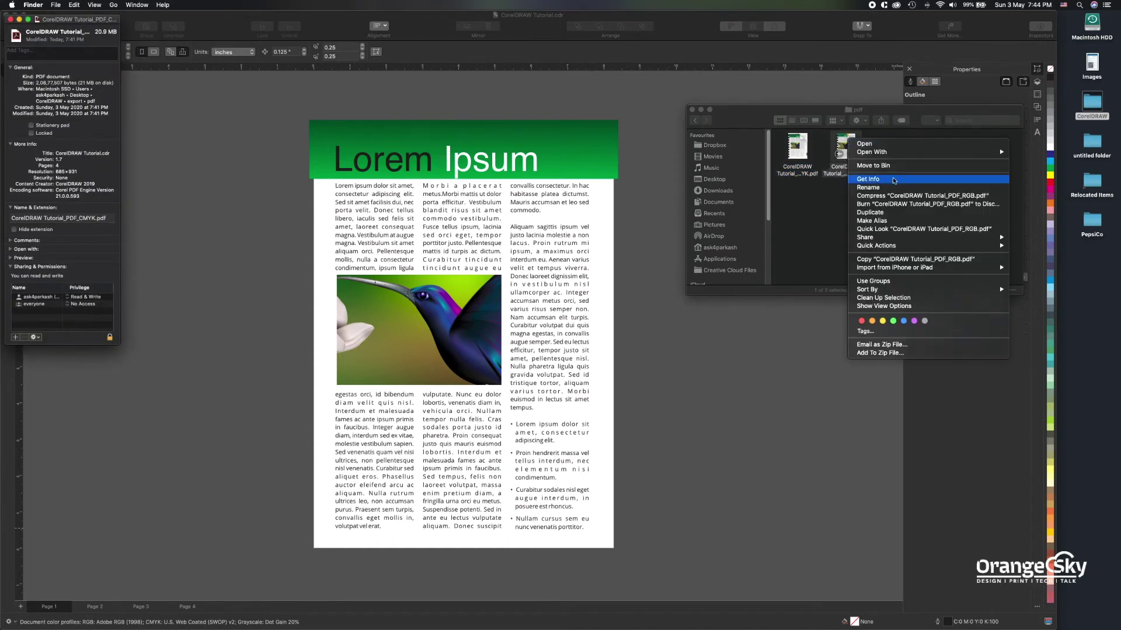
left_click(864, 182)
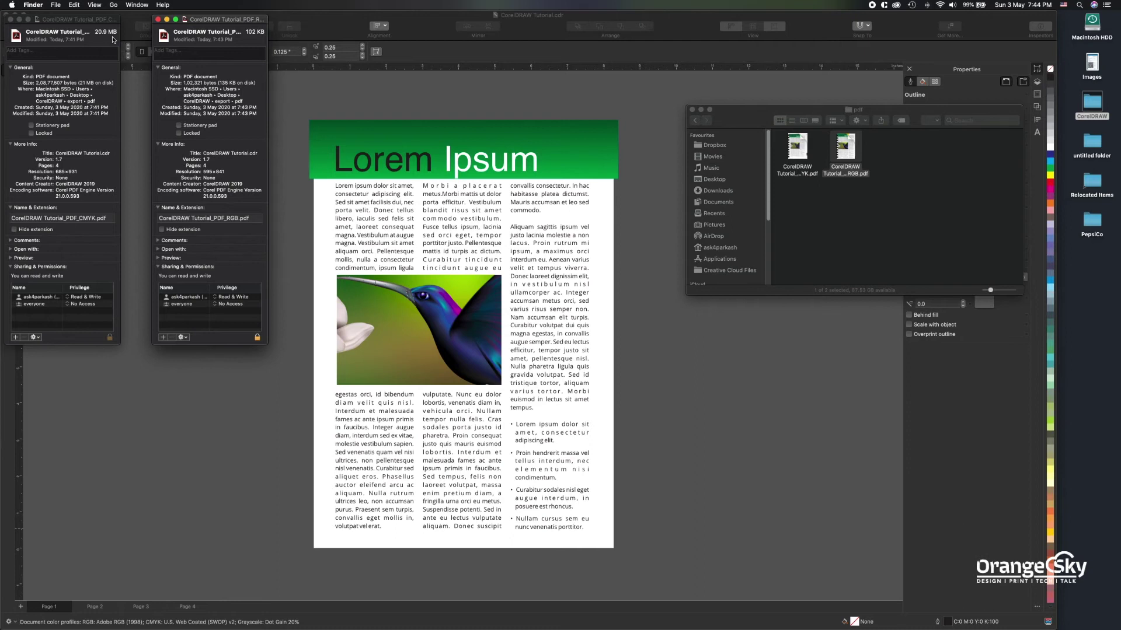
key("super+w")
key("super+w")
Step: Open both PDFs in Acrobat, scroll the RGB one to page 4, then show the CMYK one
double_click(845, 145)
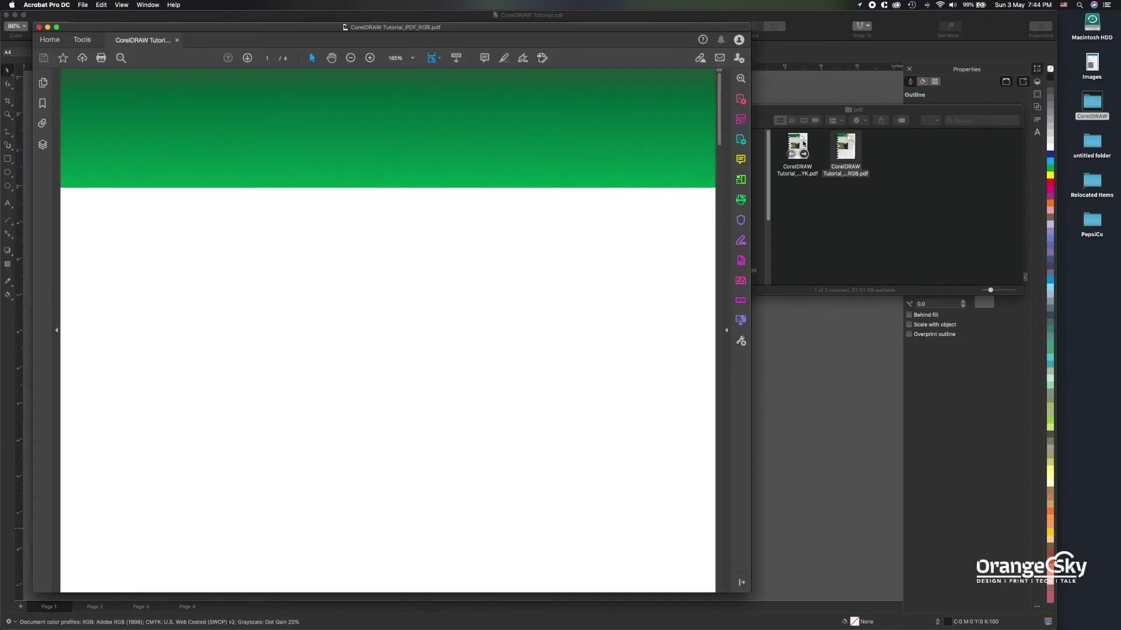
double_click(797, 146)
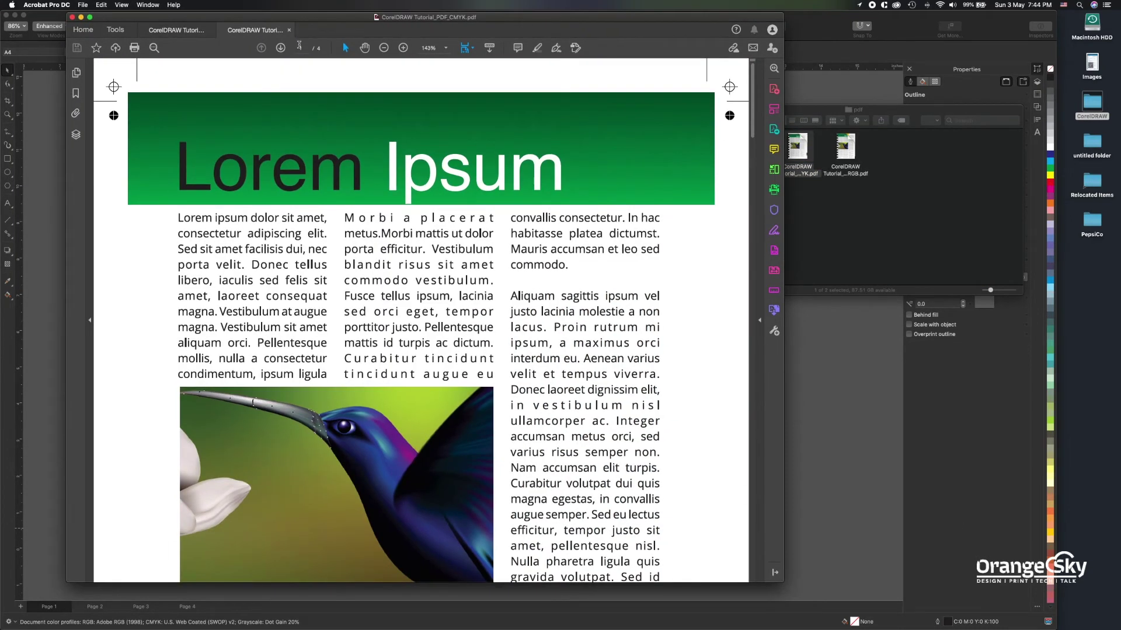
left_click(195, 27)
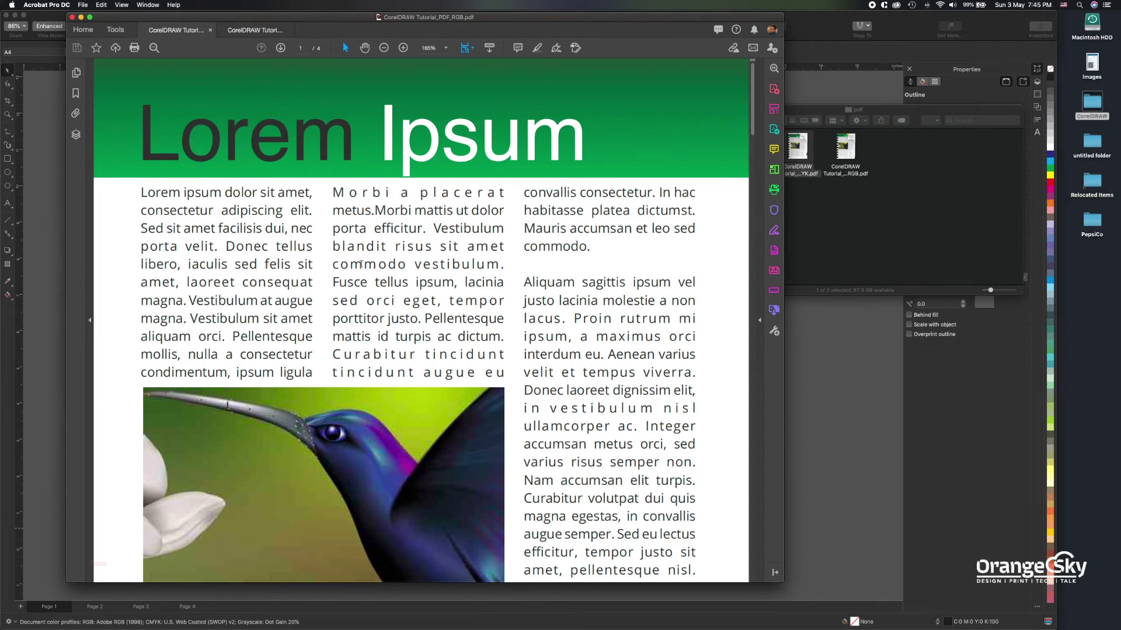
scroll(626, 418, "down", 3)
scroll(626, 418, "down", 15)
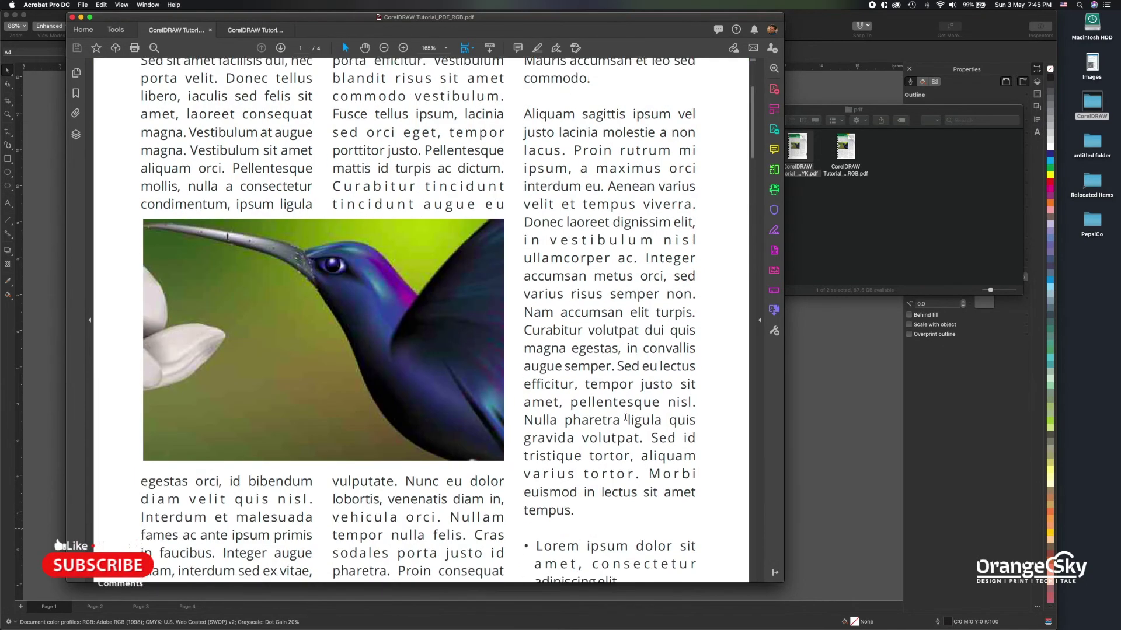
scroll(625, 418, "down", 10)
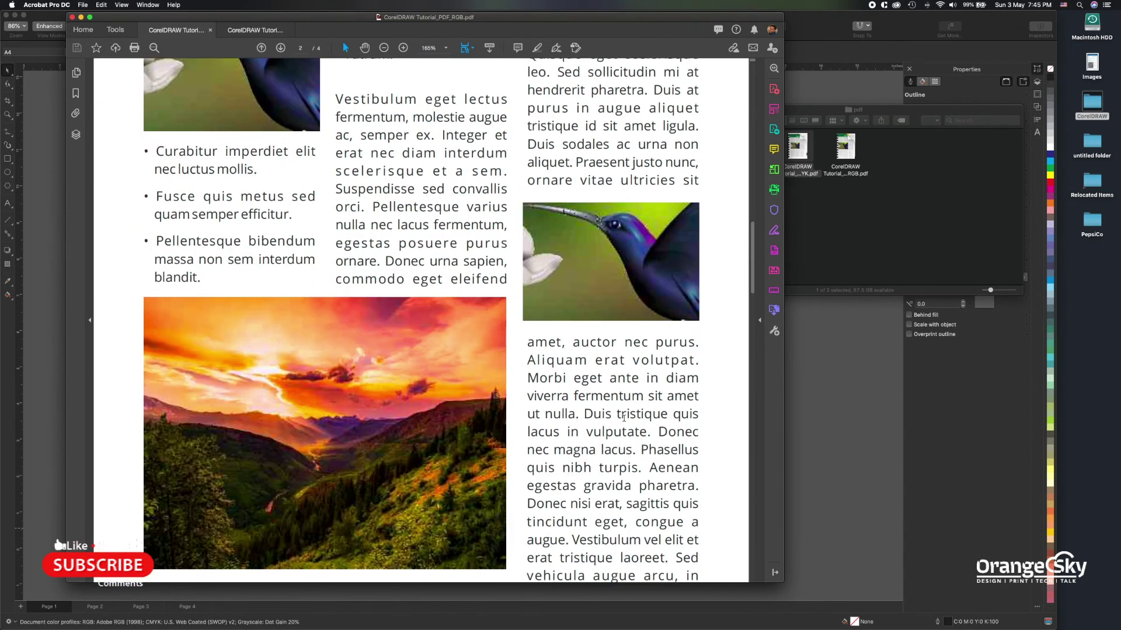
scroll(623, 418, "down", 5)
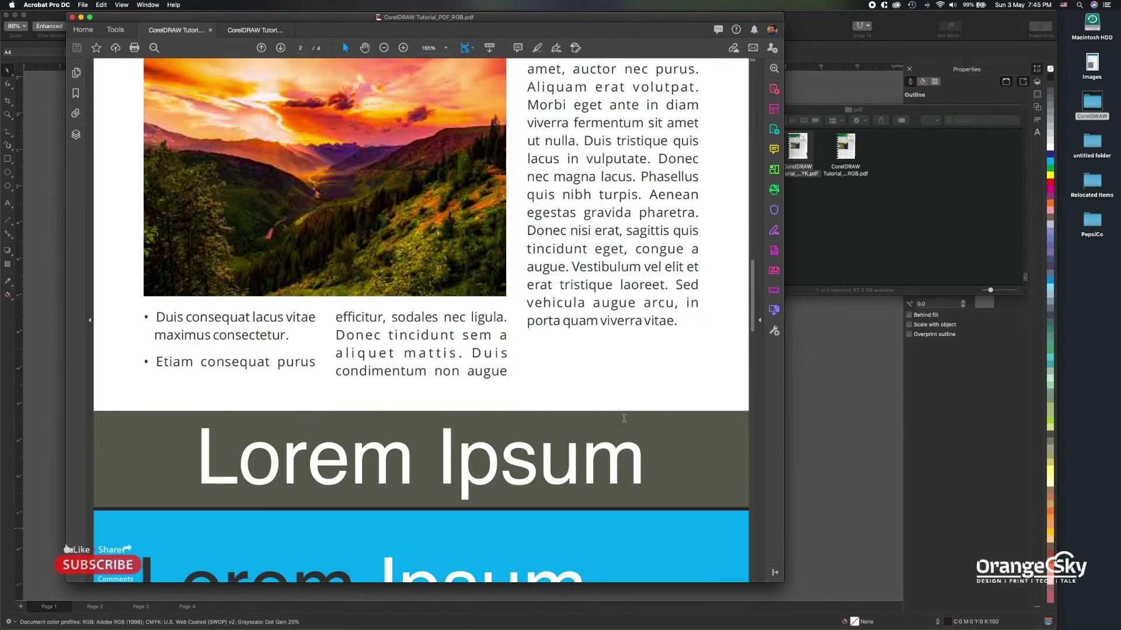
scroll(623, 419, "down", 15)
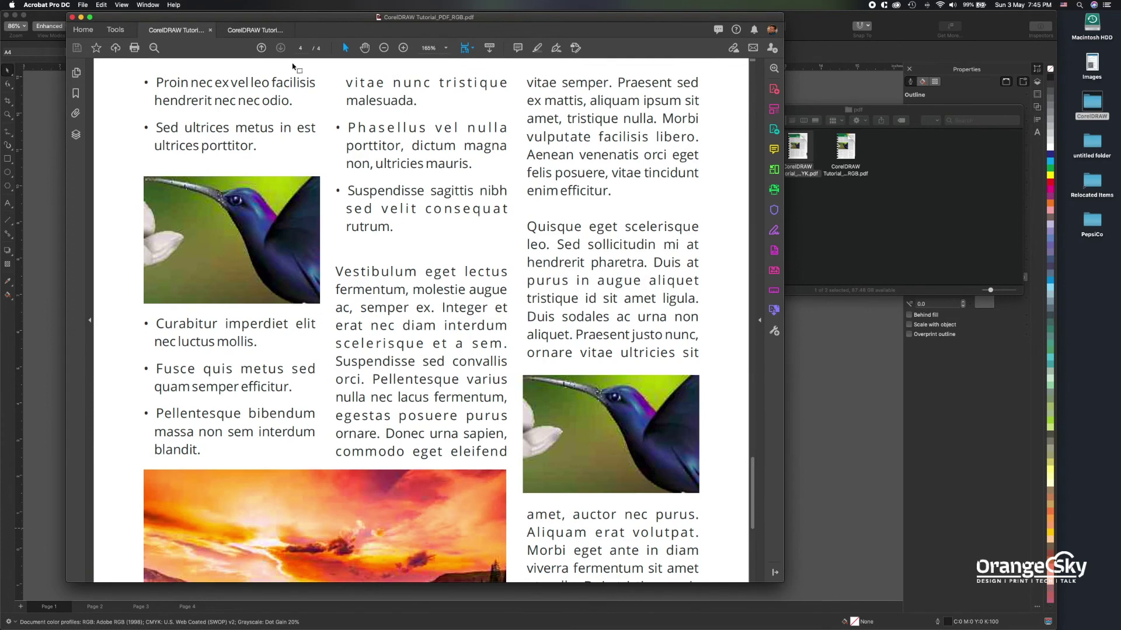
left_click(252, 30)
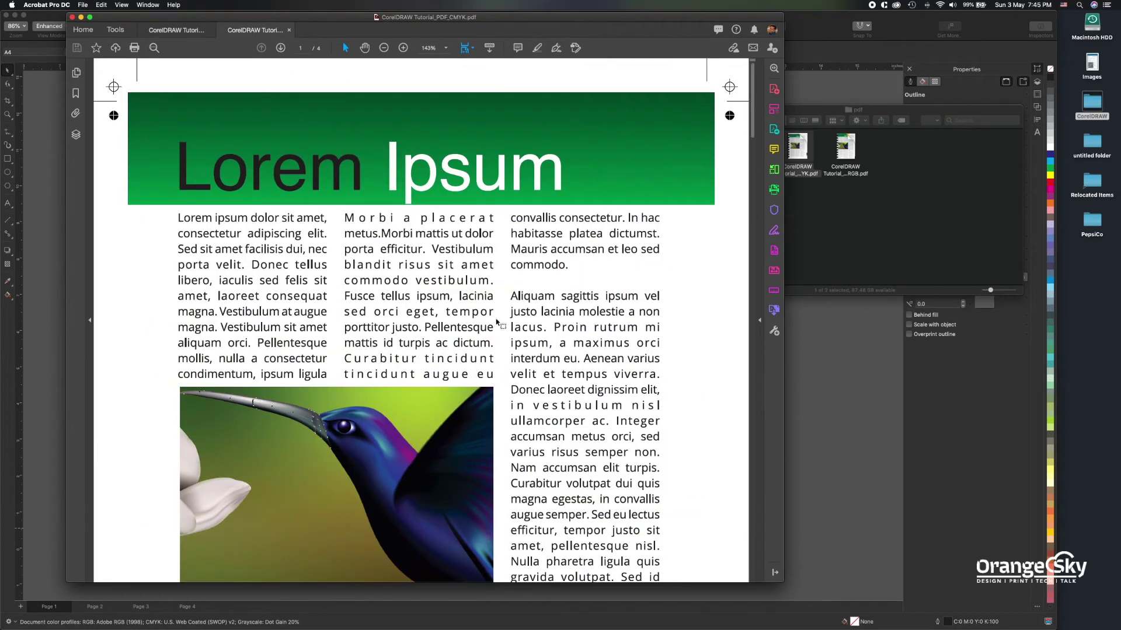
Step: Scroll through the CMYK PDF's pages and briefly show its four page thumbnails
scroll(549, 359, "down", 5)
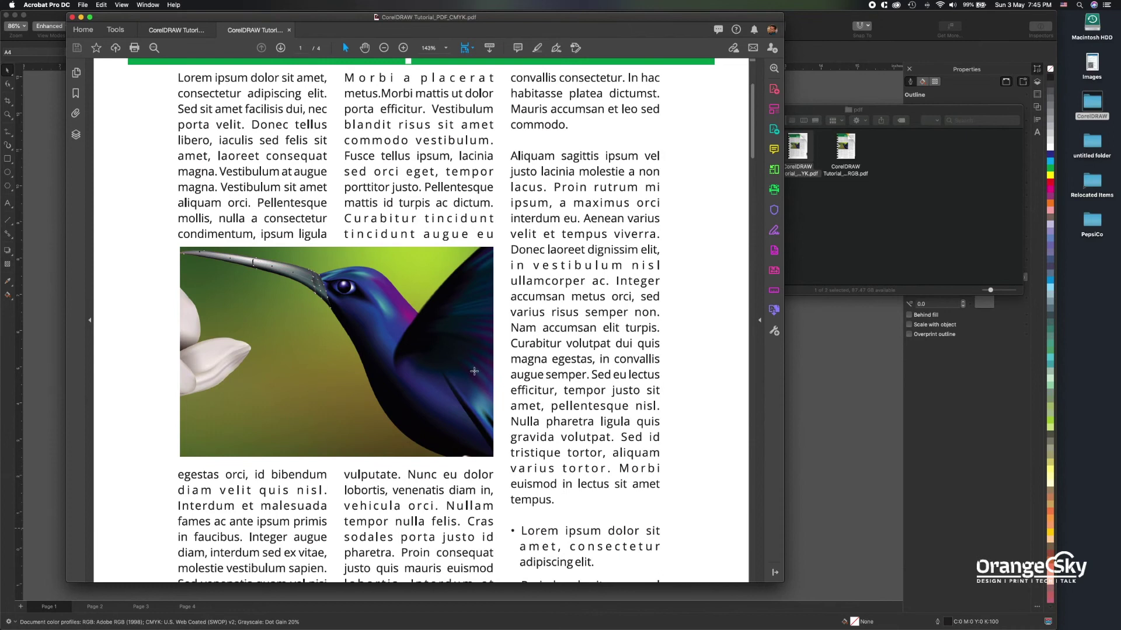
scroll(474, 373, "down", 15)
scroll(474, 375, "down", 5)
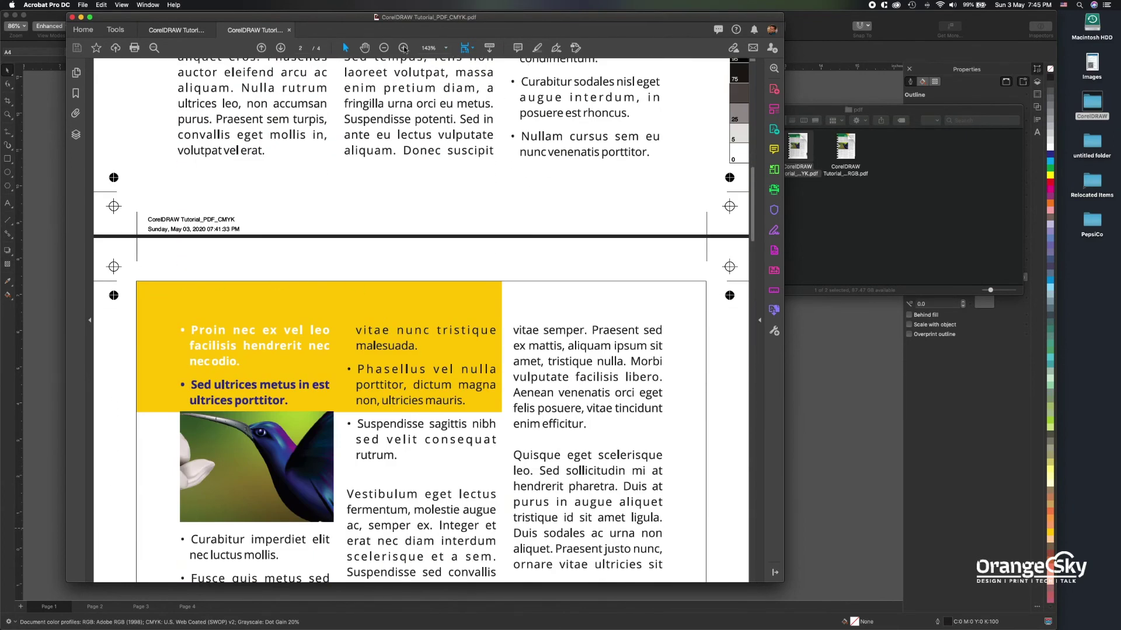
scroll(494, 217, "down", 3)
scroll(494, 218, "down", 4)
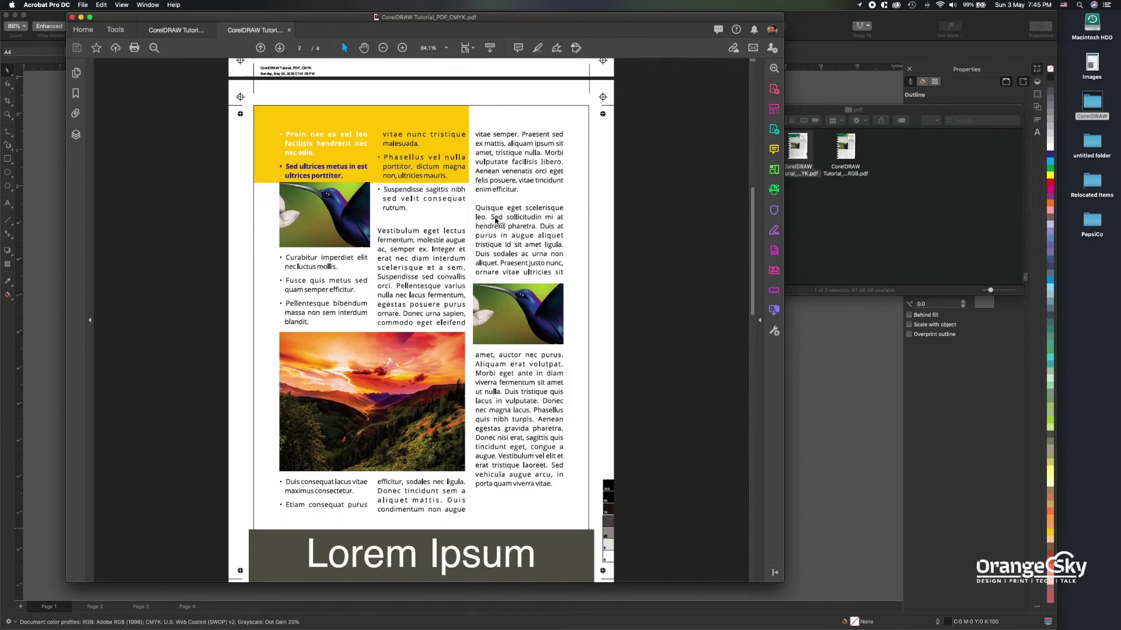
scroll(495, 220, "down", 1)
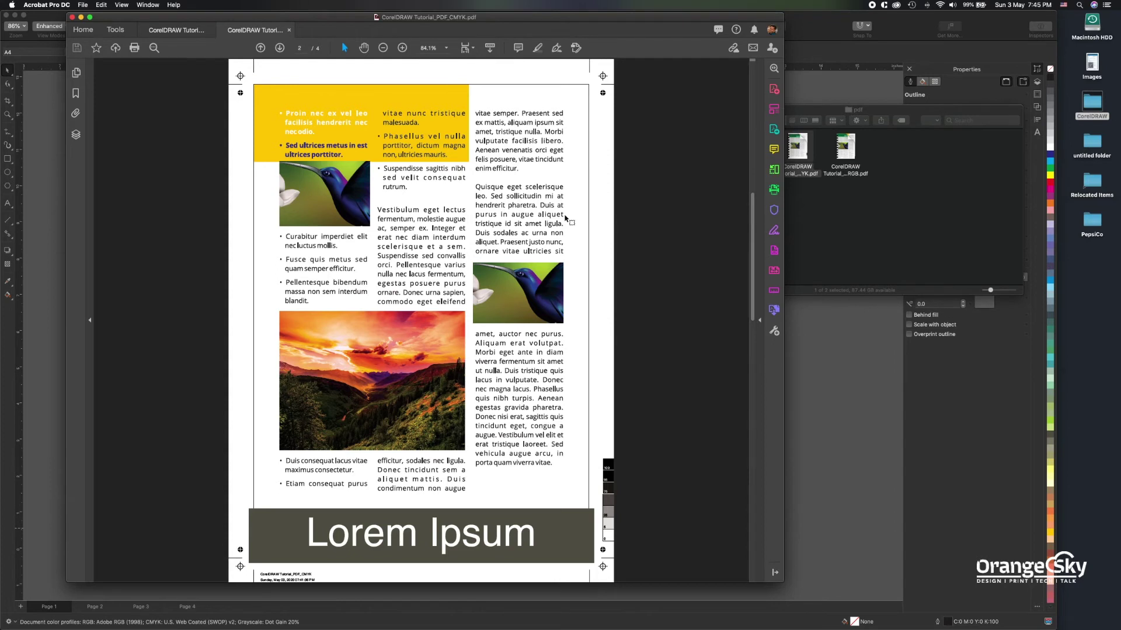
left_click(77, 73)
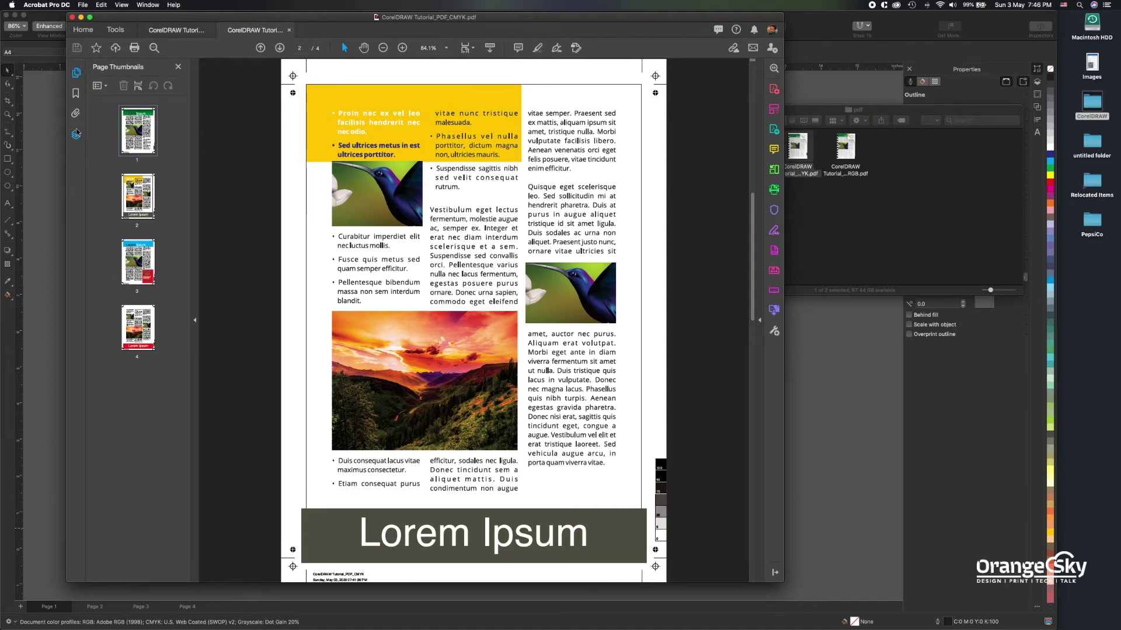
left_click(76, 73)
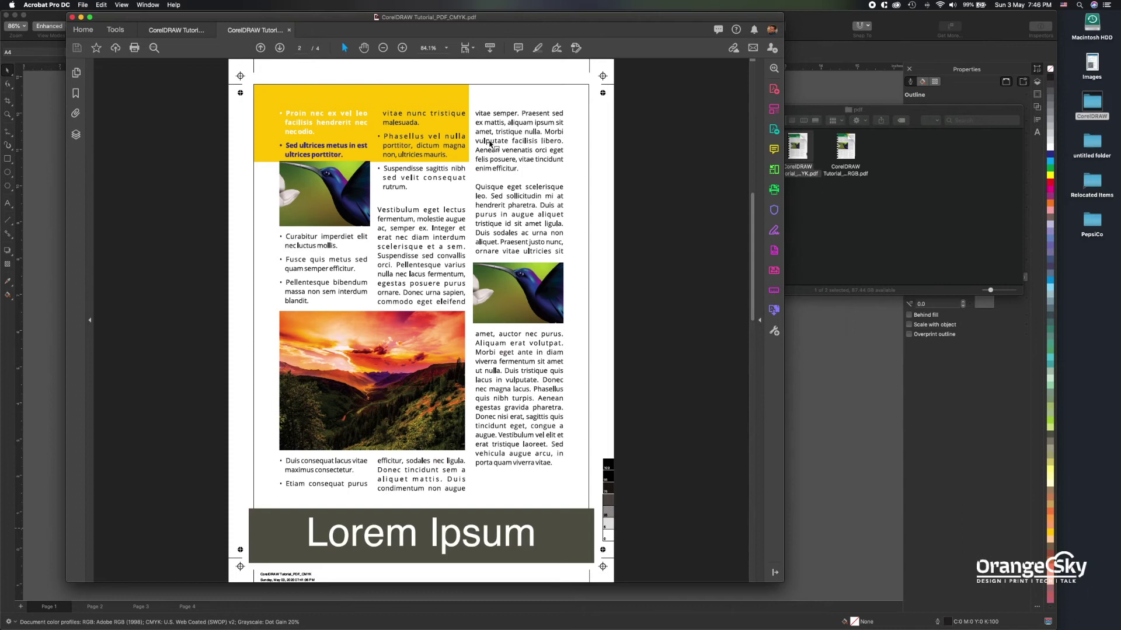
Step: Fit the RGB PDF's page in the window, then close Acrobat
left_click(185, 30)
key("super+0")
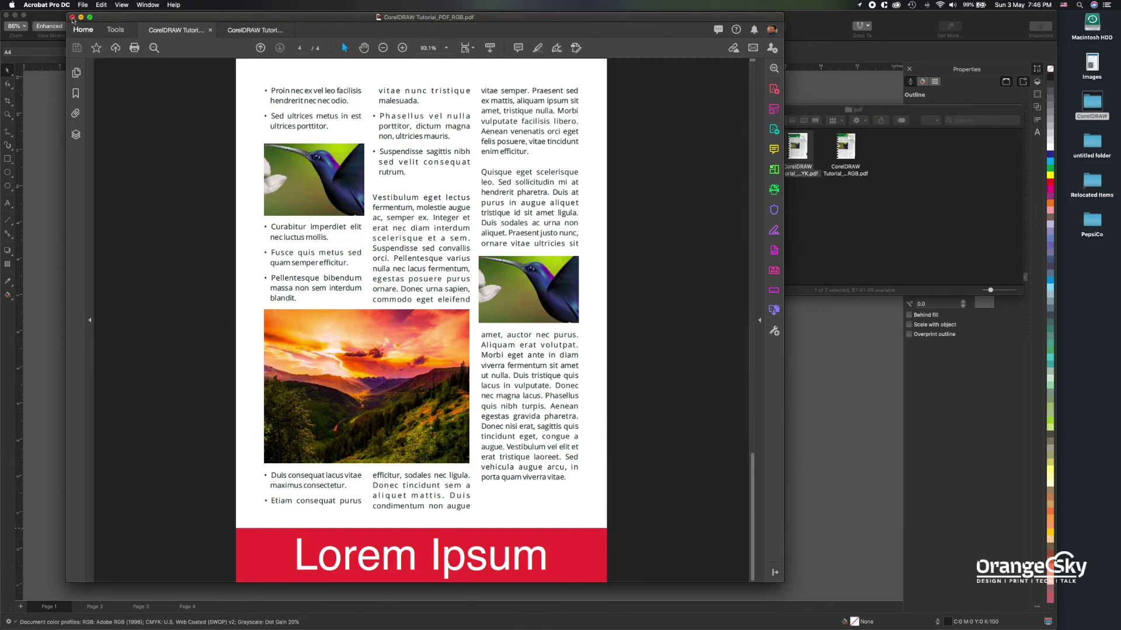
left_click(71, 18)
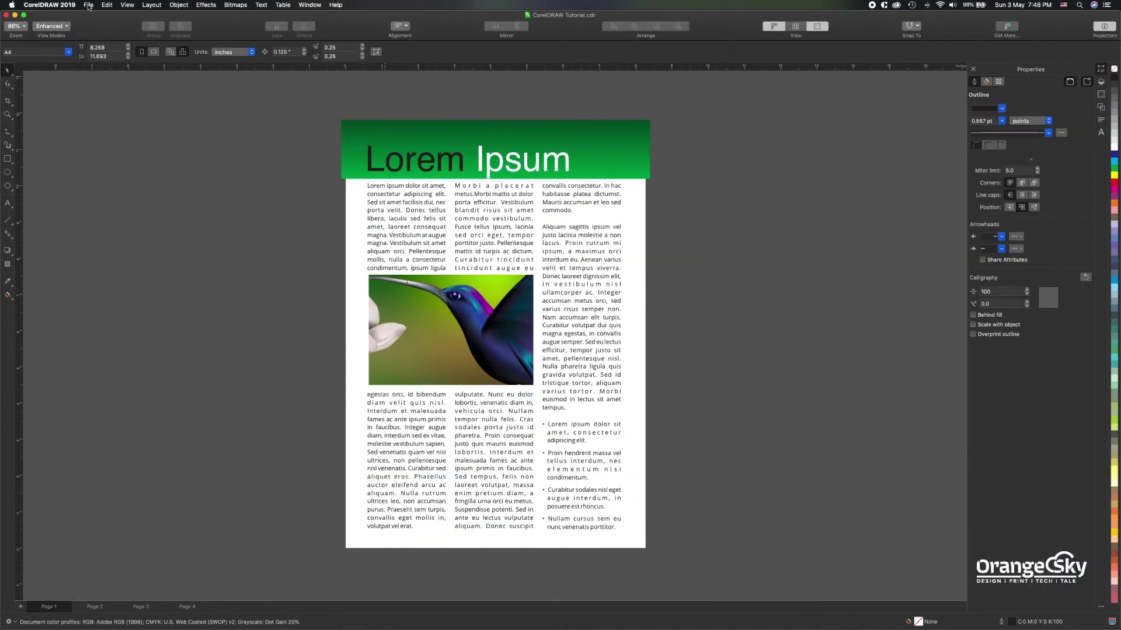
Step: Export to Office with Compatibility and Presentation, saving it as 'off' in the pdf folder
left_click(88, 5)
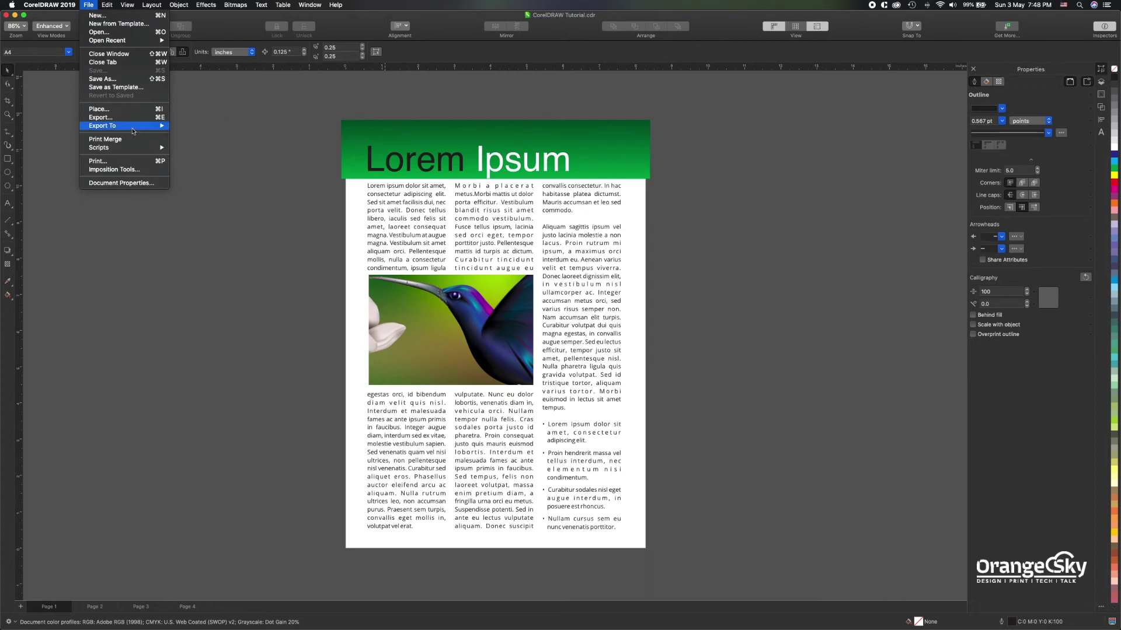
mouse_move(155, 126)
left_click(203, 135)
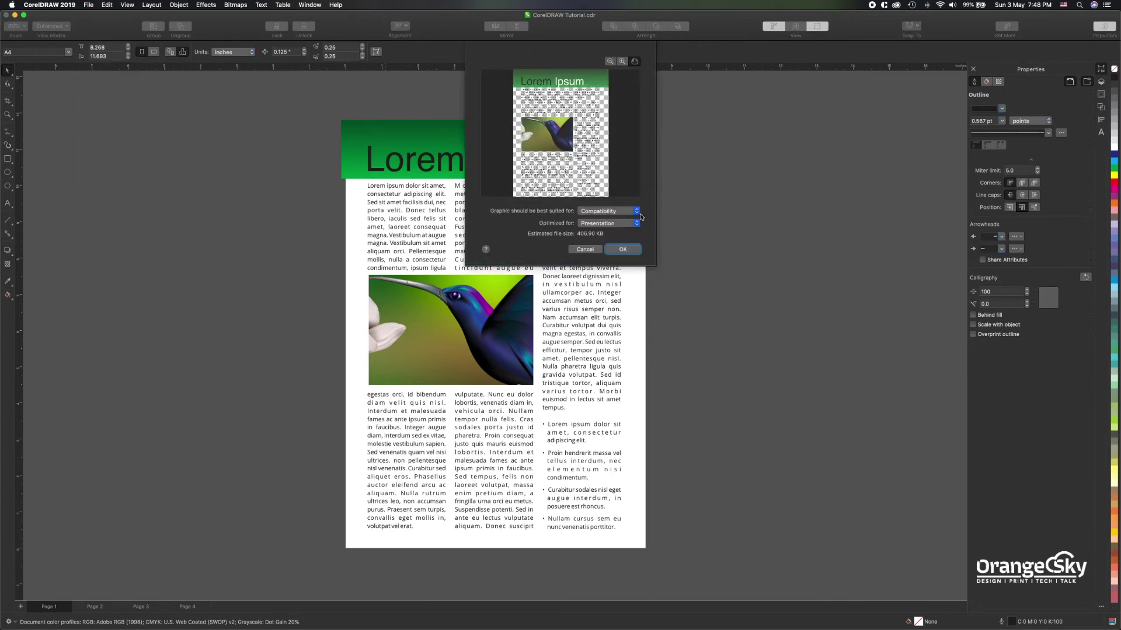
left_click(639, 214)
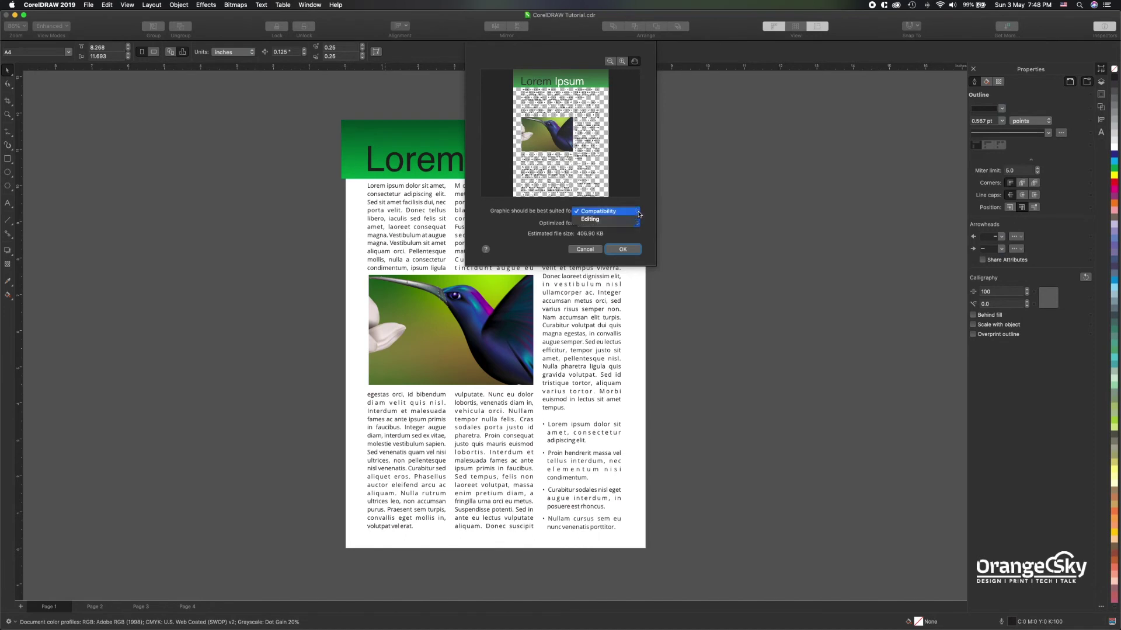
left_click(598, 211)
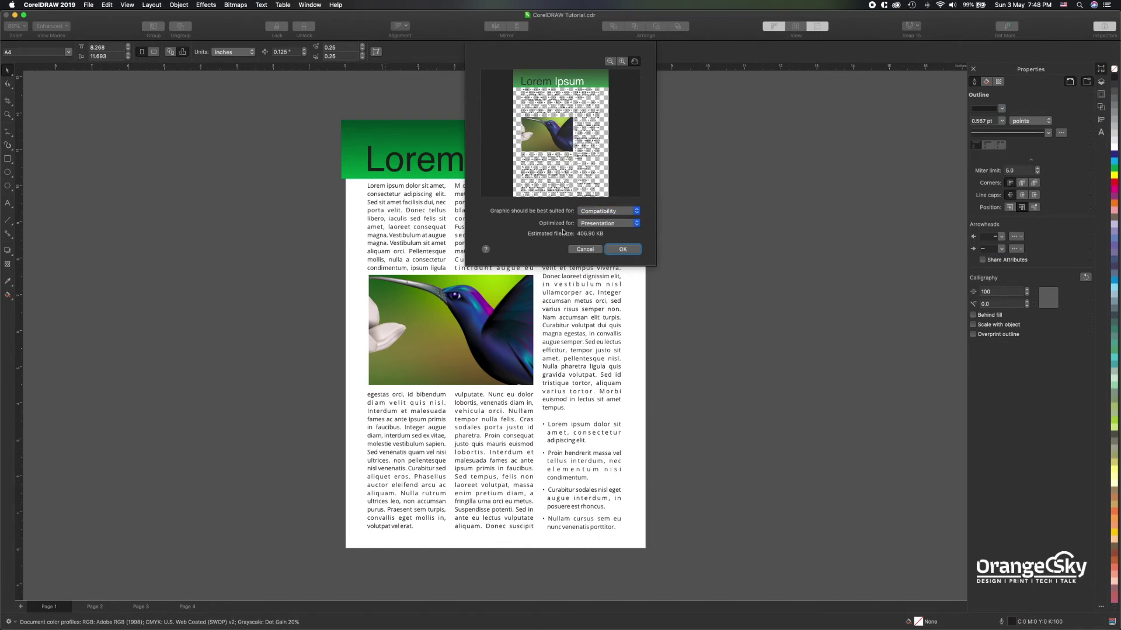
left_click(607, 225)
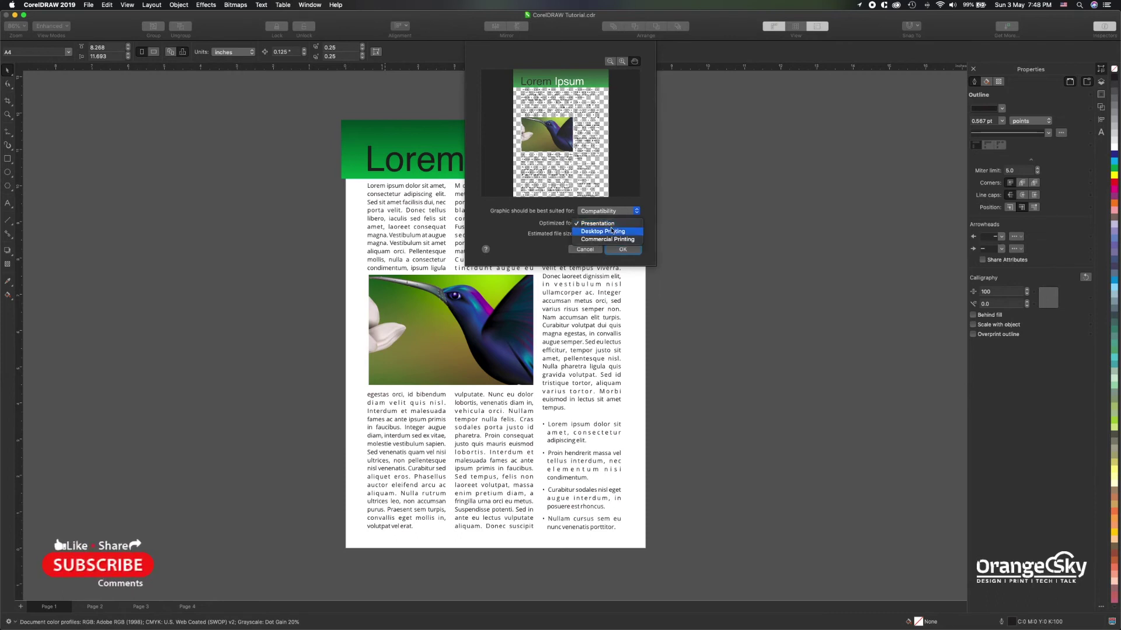
left_click(613, 225)
left_click(623, 249)
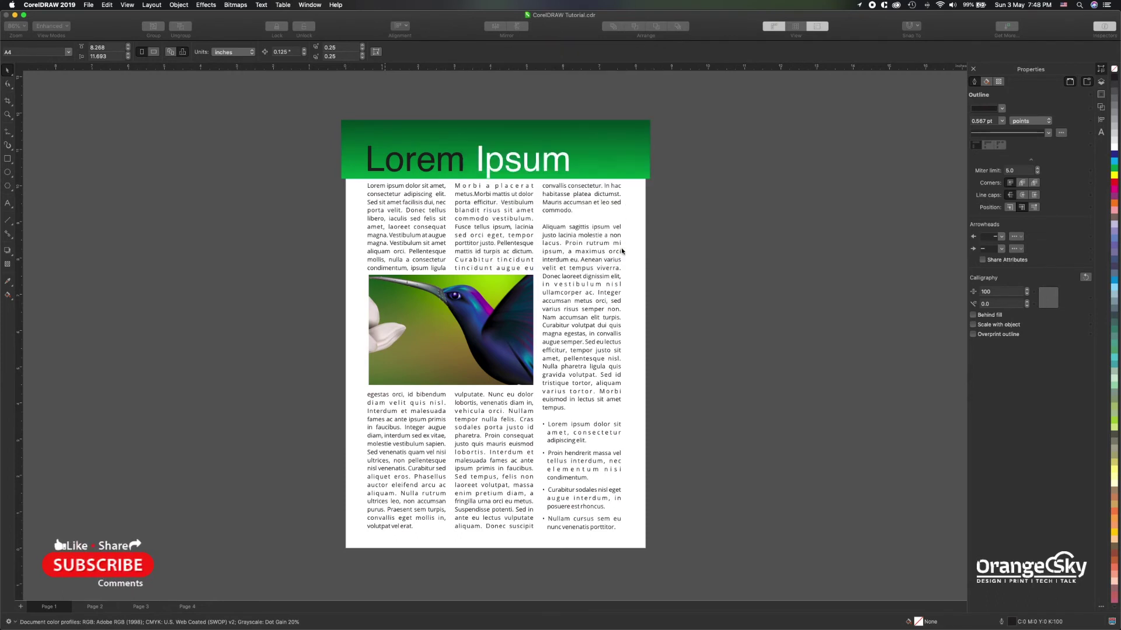
type("off")
left_click(727, 288)
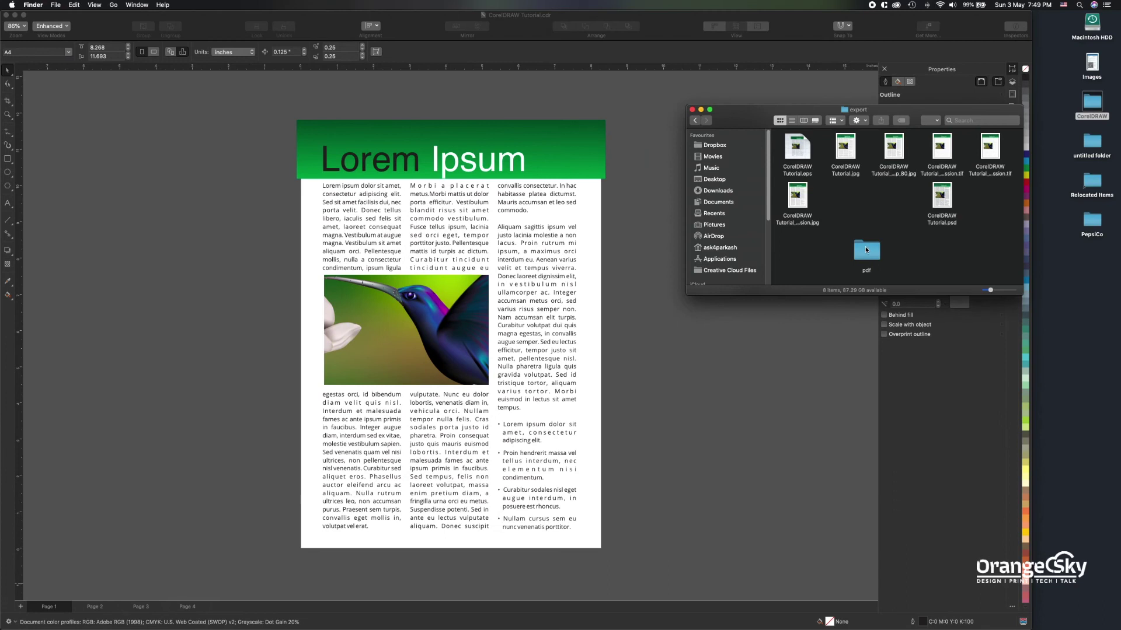
Step: Check office.png's file info in the pdf folder: a 417 KB RGB PNG
double_click(865, 246)
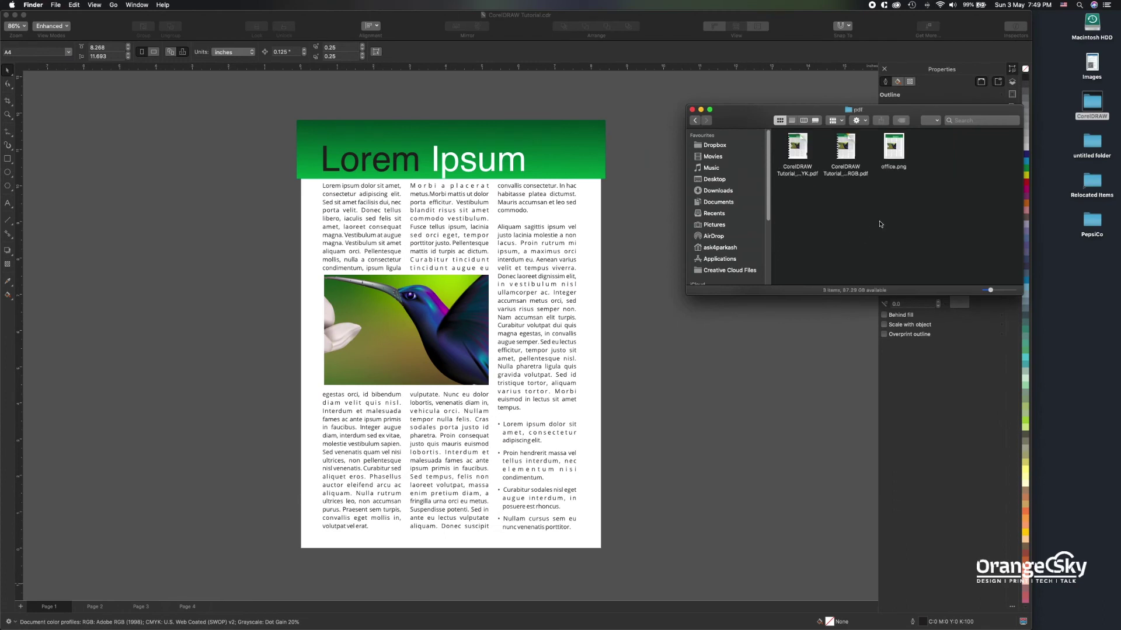
right_click(897, 145)
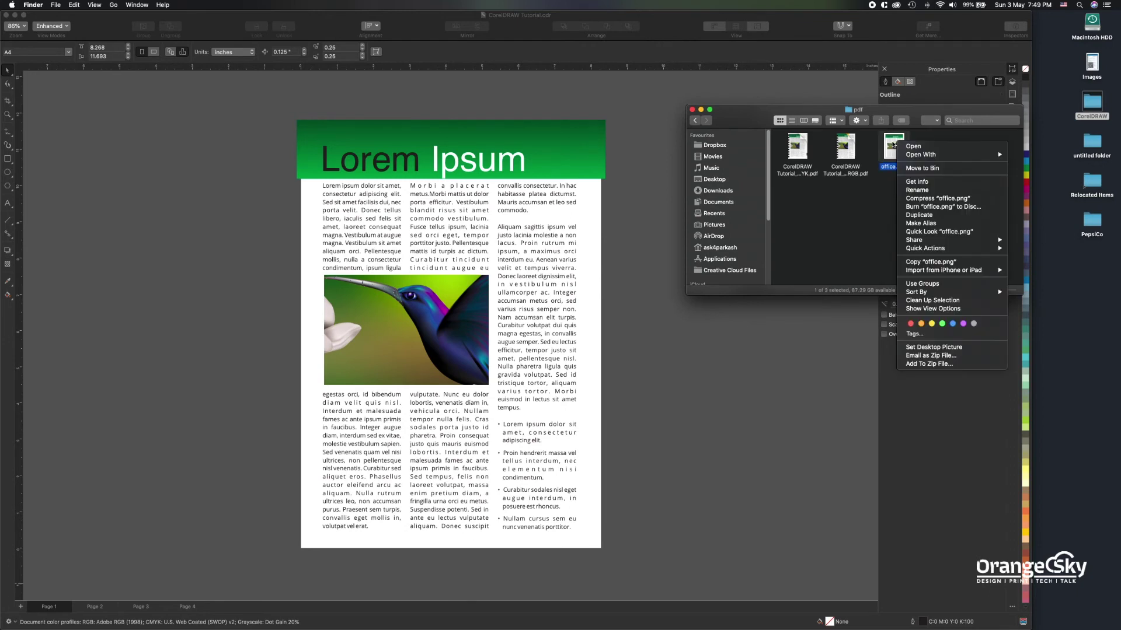
left_click(918, 181)
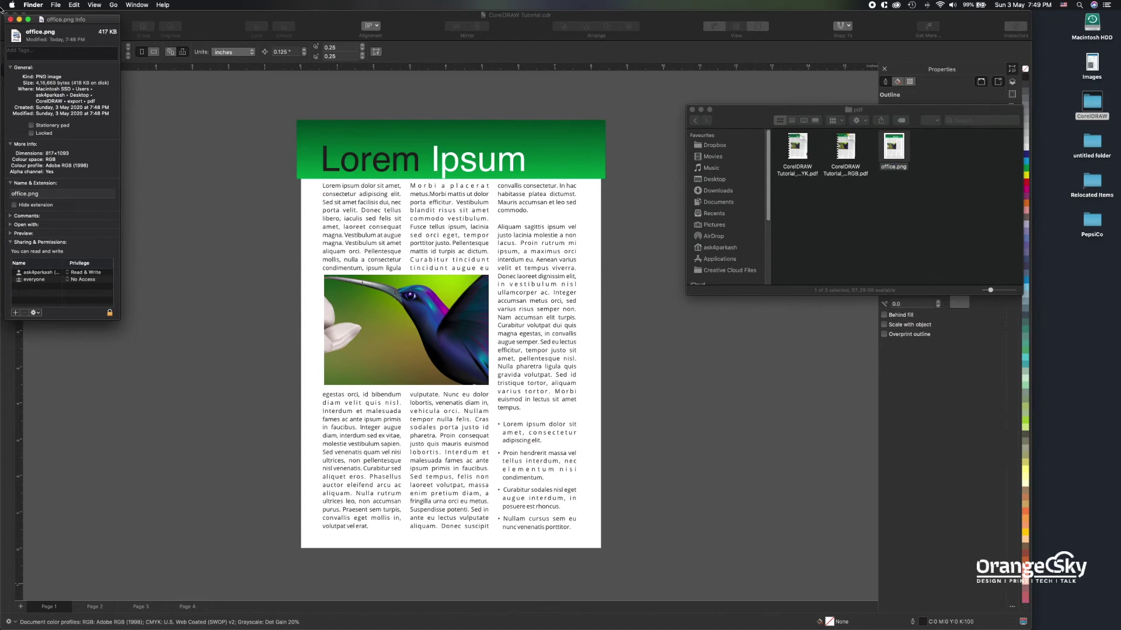
key("super+w")
Step: View office.png in Preview, then return to CorelDRAW
double_click(893, 148)
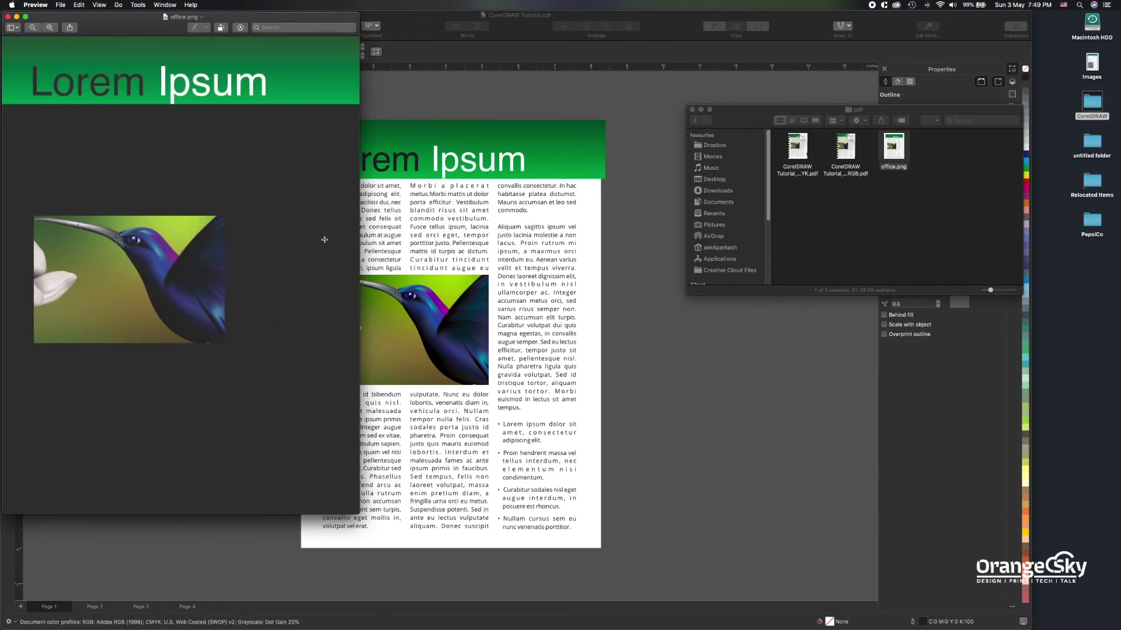
key("super+w")
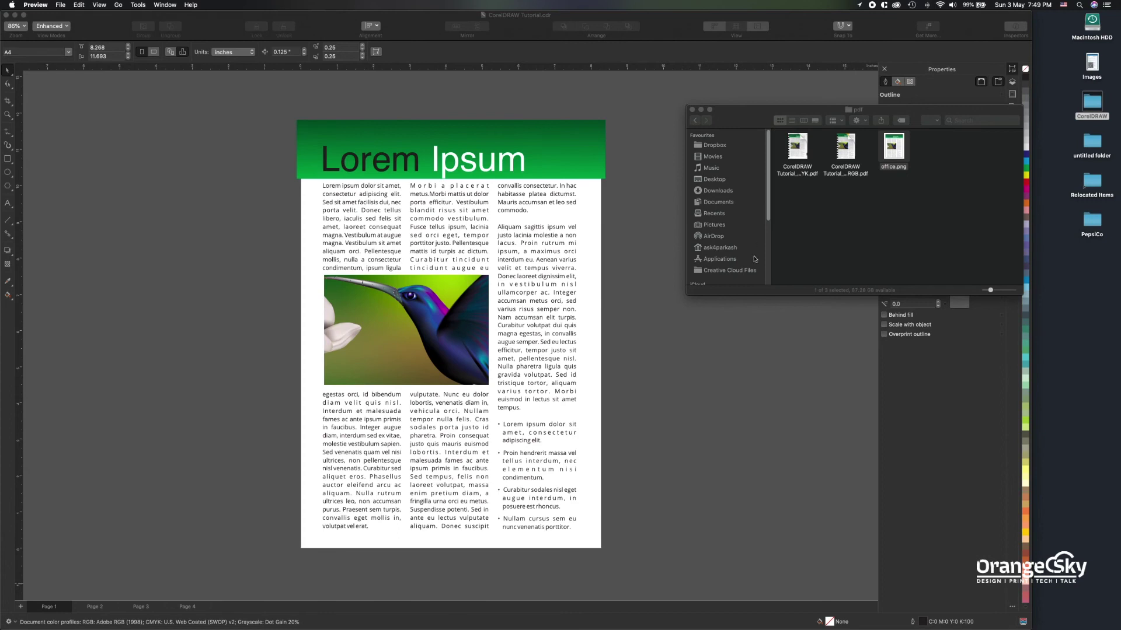
left_click(182, 111)
left_click(91, 5)
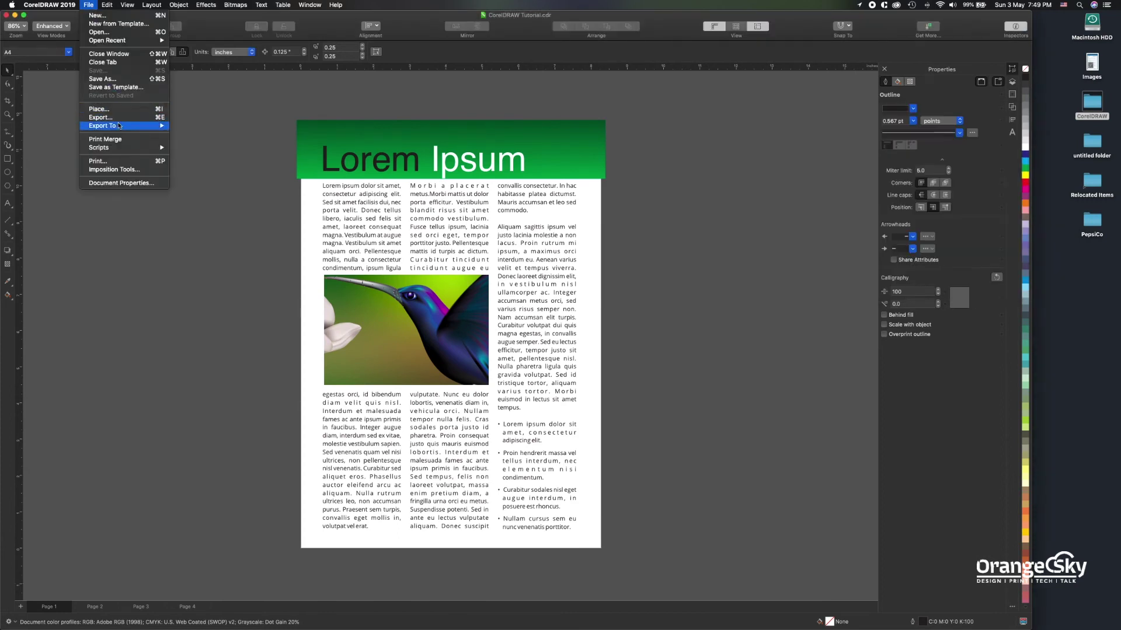
Step: In Export For Web, keep the Custom preset and JPEG format, with Medium 50% quality
mouse_move(120, 126)
left_click(188, 143)
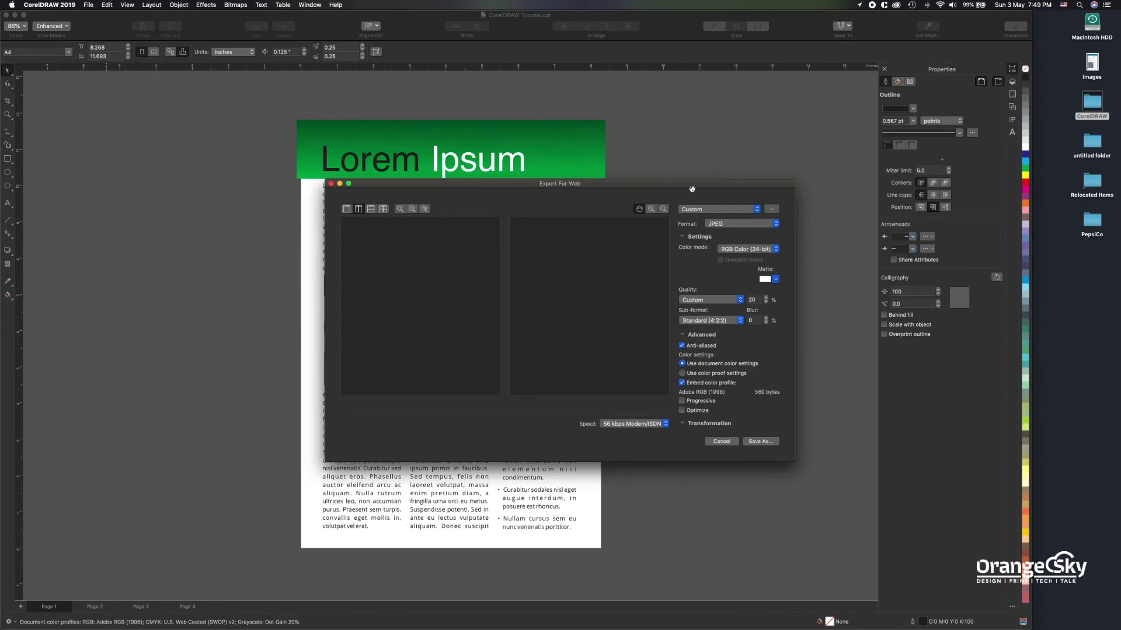
left_click_drag(691, 186, 650, 166)
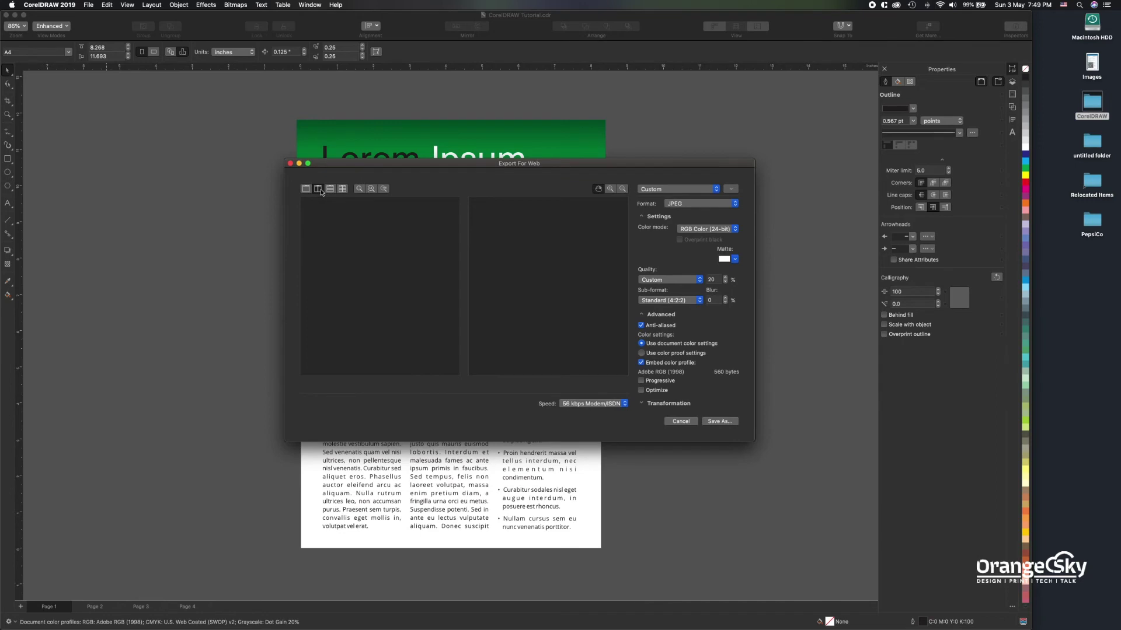
left_click(717, 190)
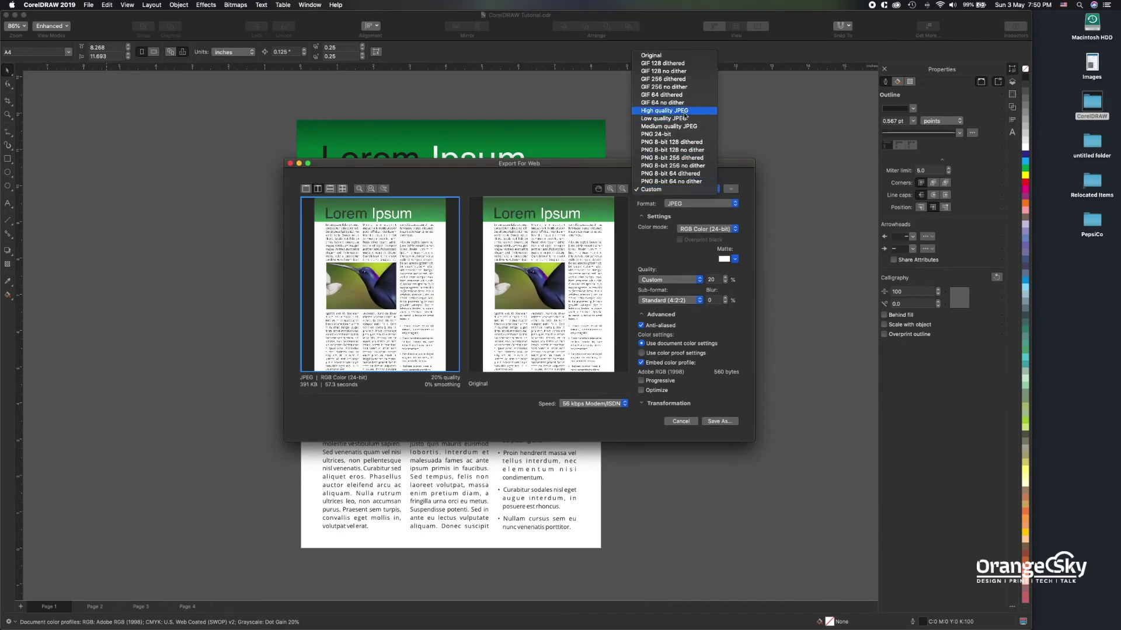
left_click(736, 213)
left_click(737, 204)
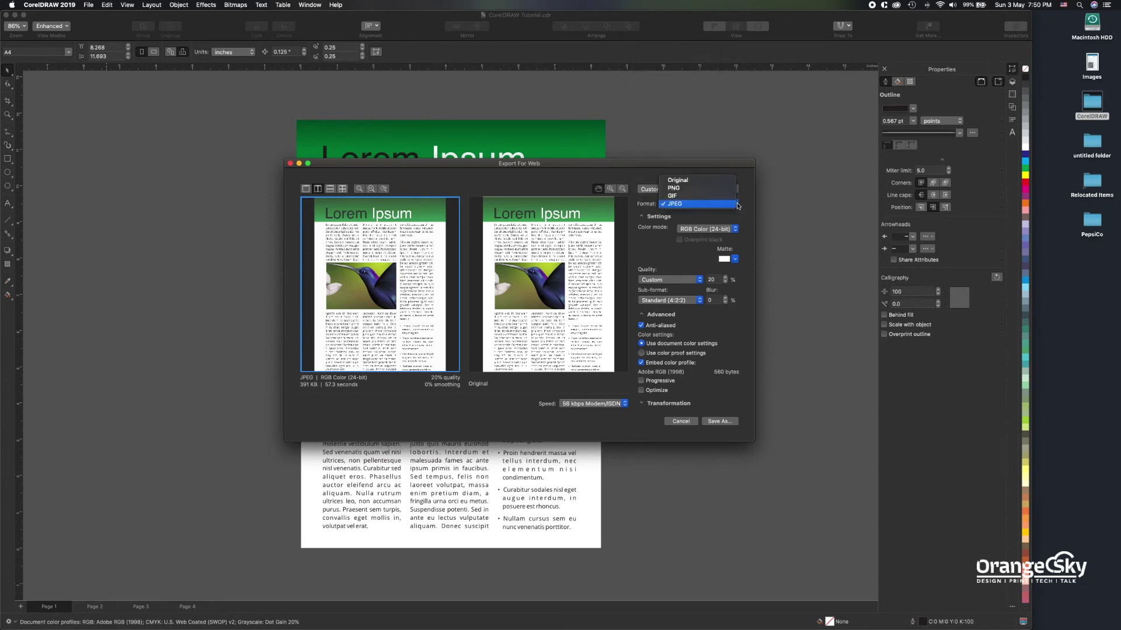
left_click(680, 205)
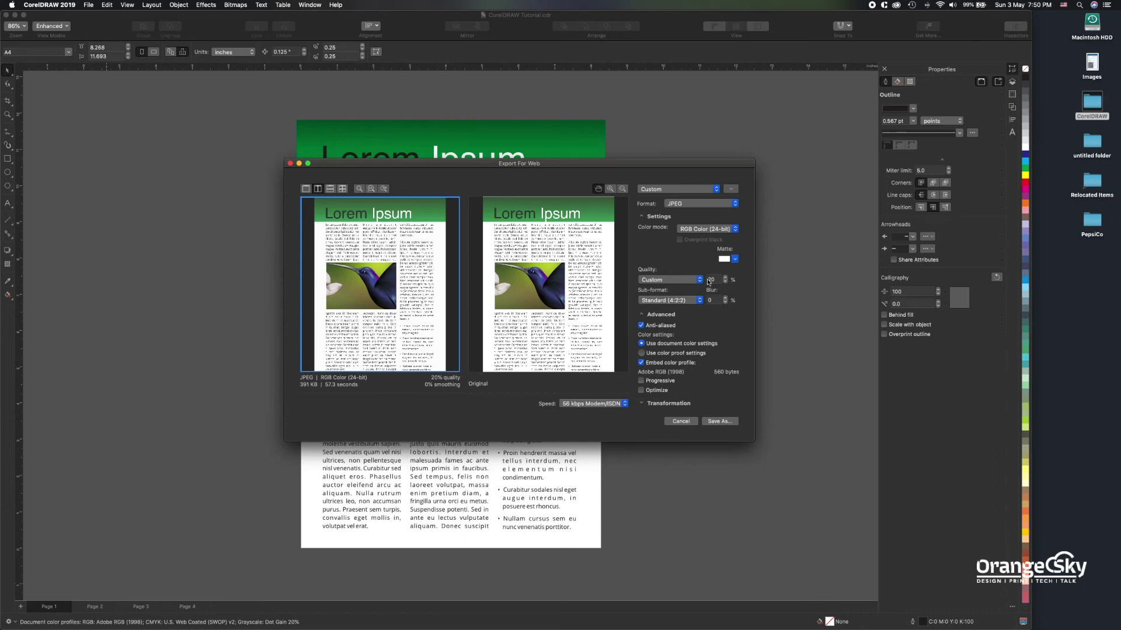
left_click(686, 282)
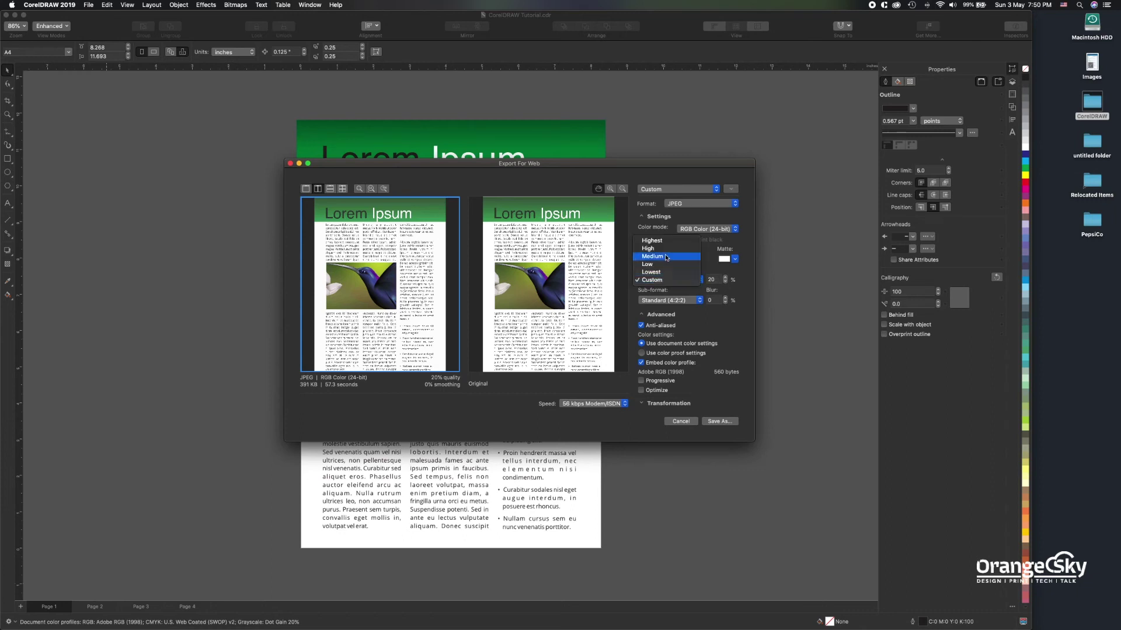
left_click(666, 257)
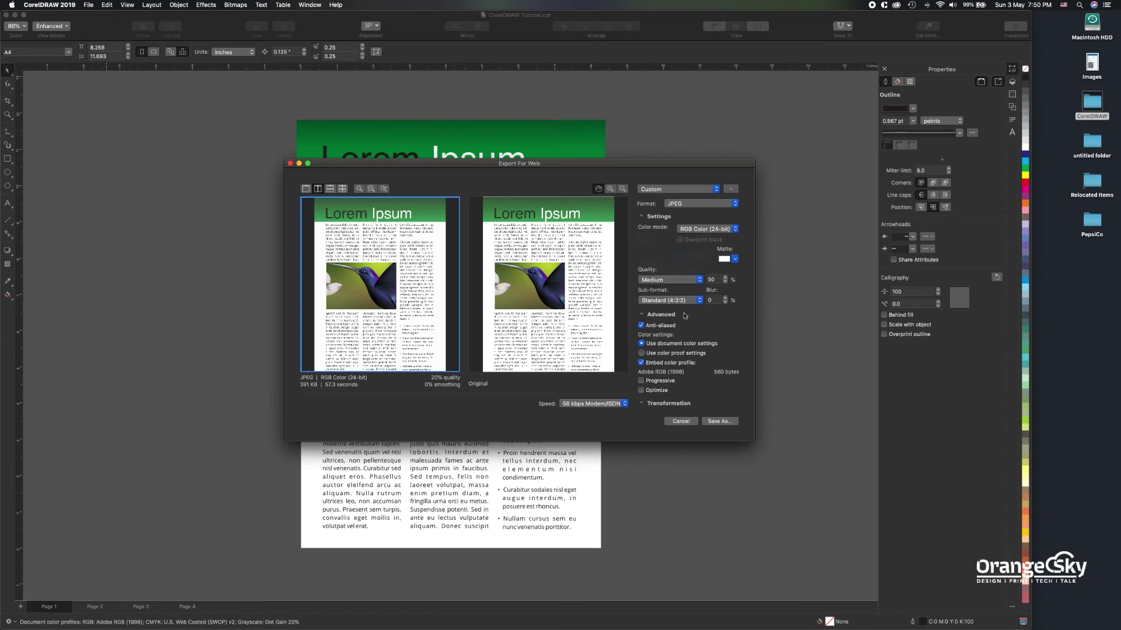
Step: Set the output size units to inches and save the JPEG into export > pdf
left_click(643, 404)
scroll(685, 359, "down", 3)
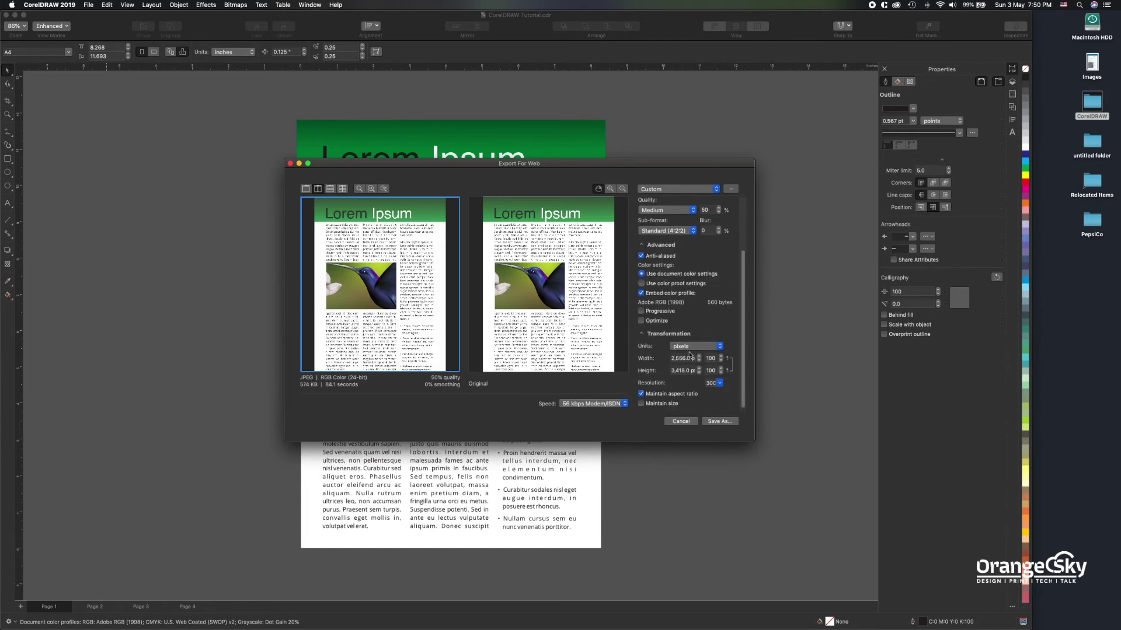
left_click(685, 346)
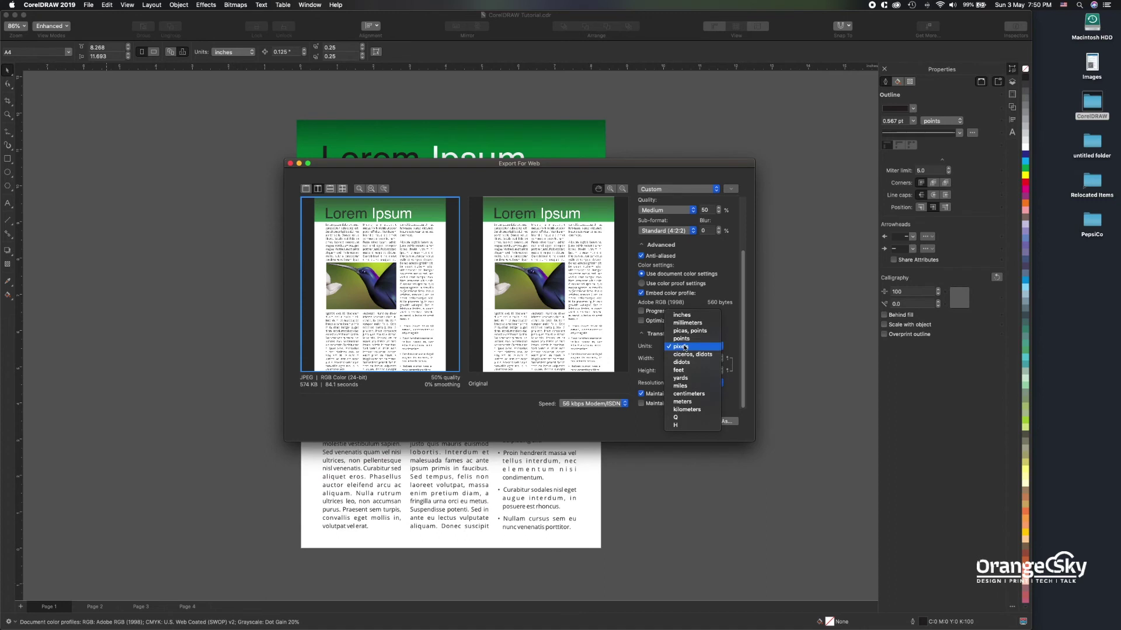
left_click(681, 315)
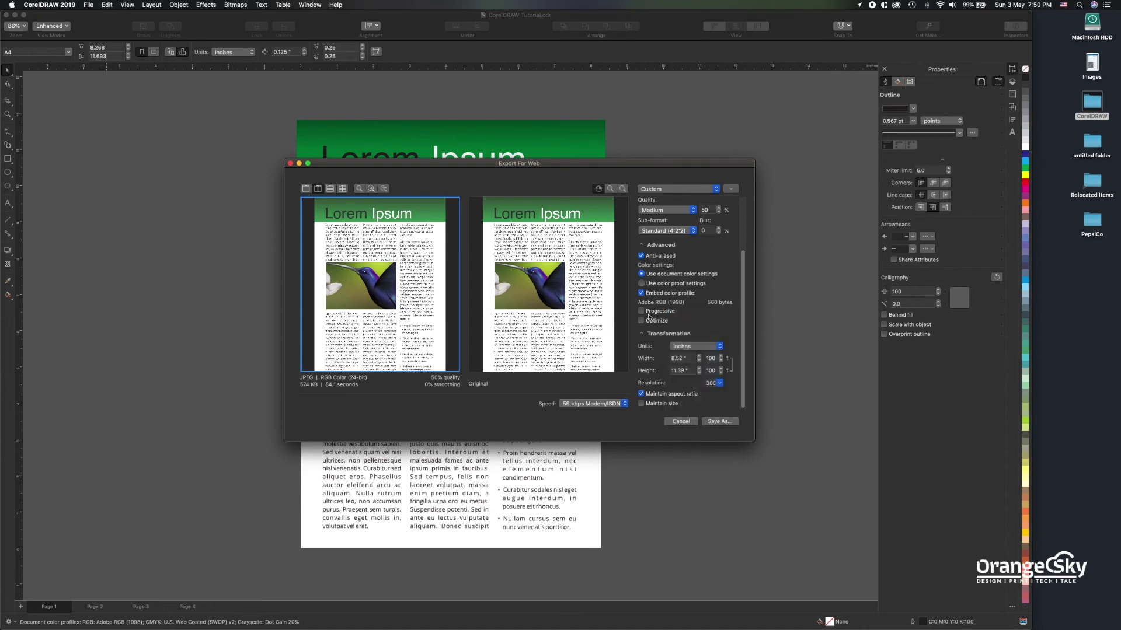
left_click(718, 422)
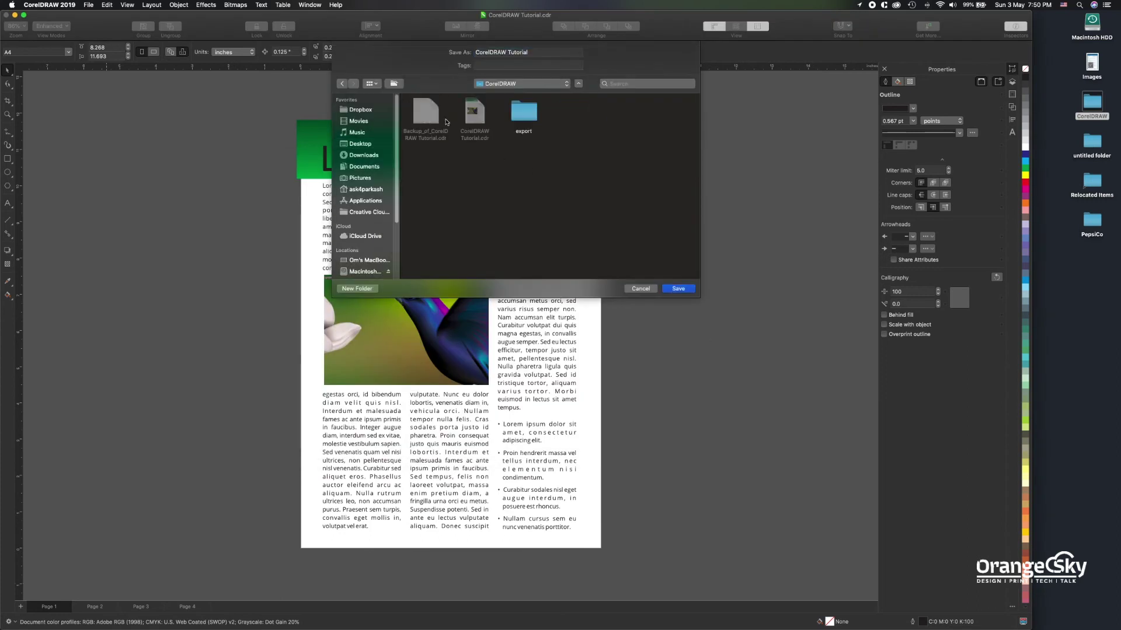
double_click(532, 115)
double_click(475, 162)
left_click(678, 288)
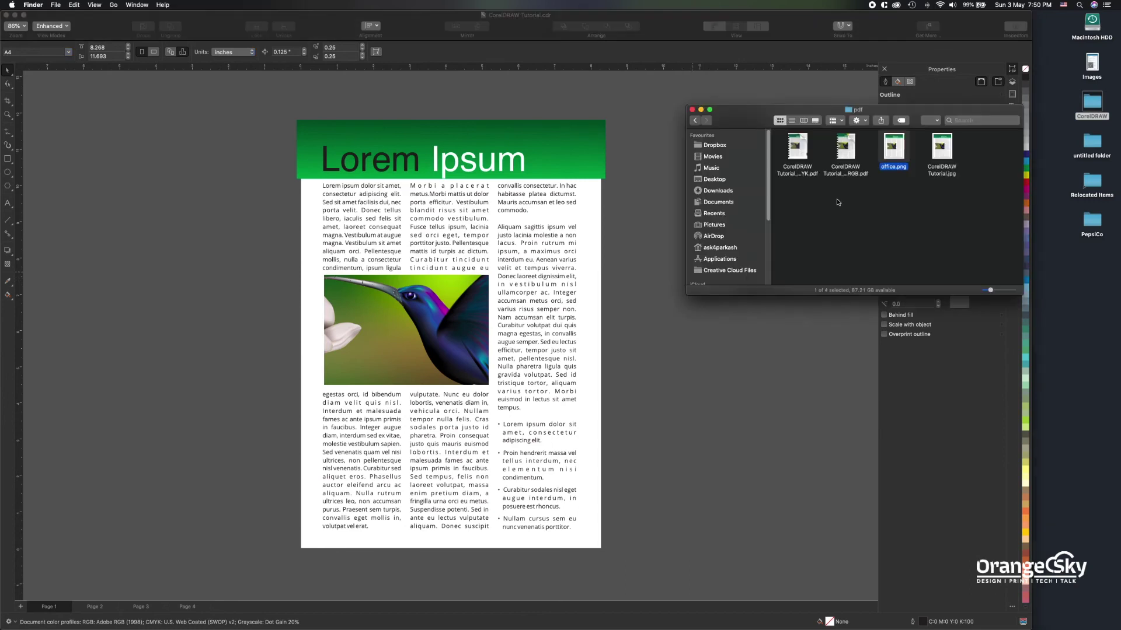
Step: Preview CorelDRAW Tutorial.jpg and compare its 589 KB file info with office.png's
double_click(947, 147)
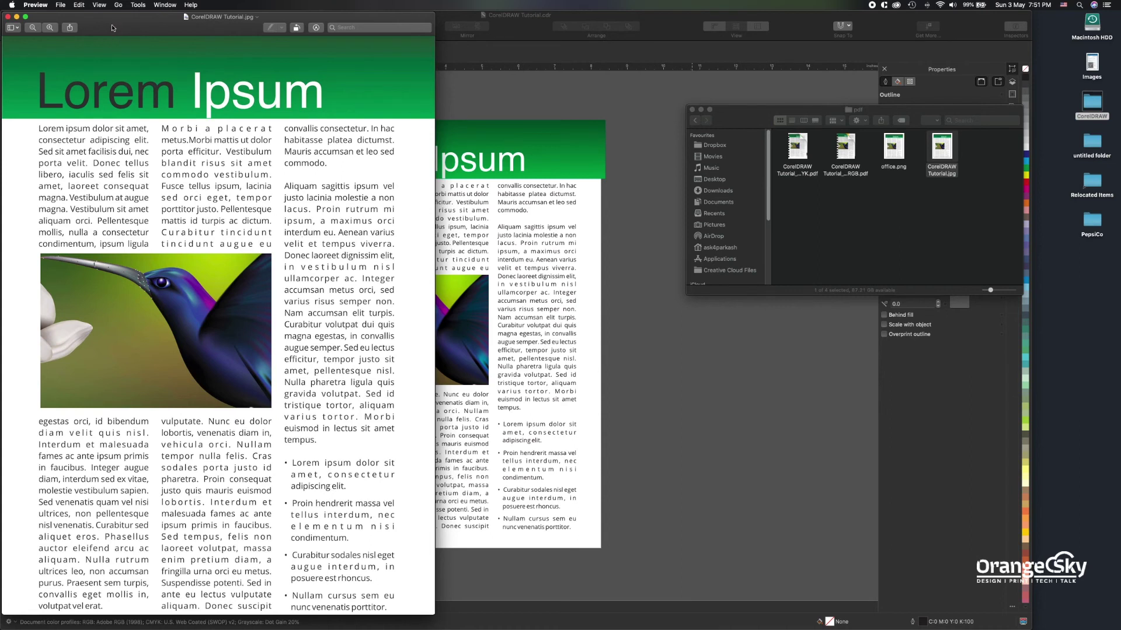
key("super+w")
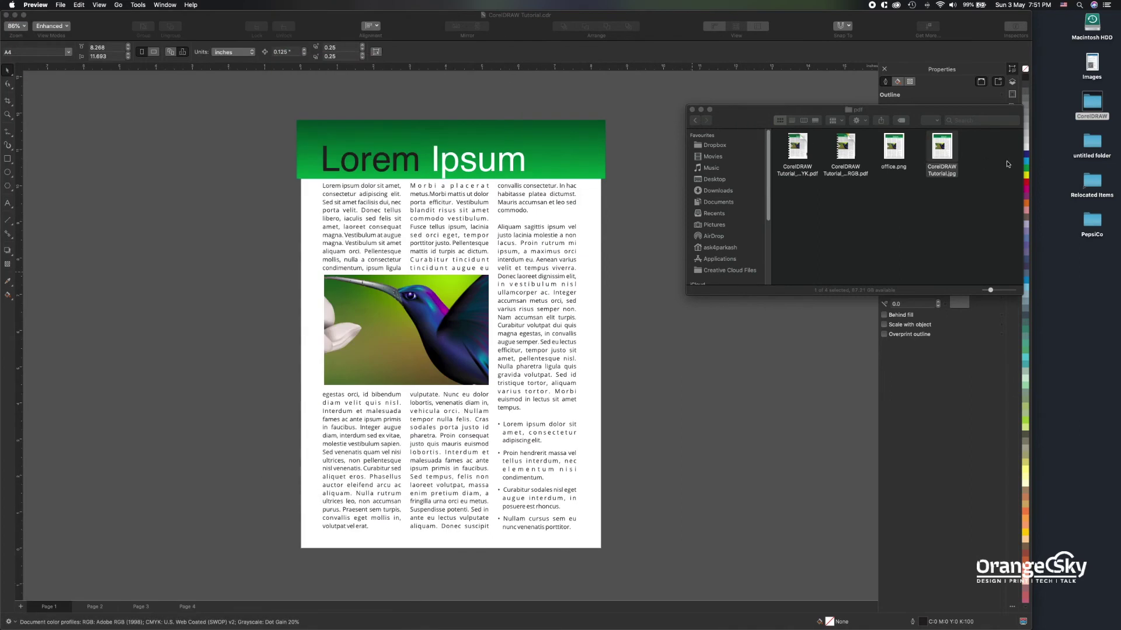
right_click(892, 149)
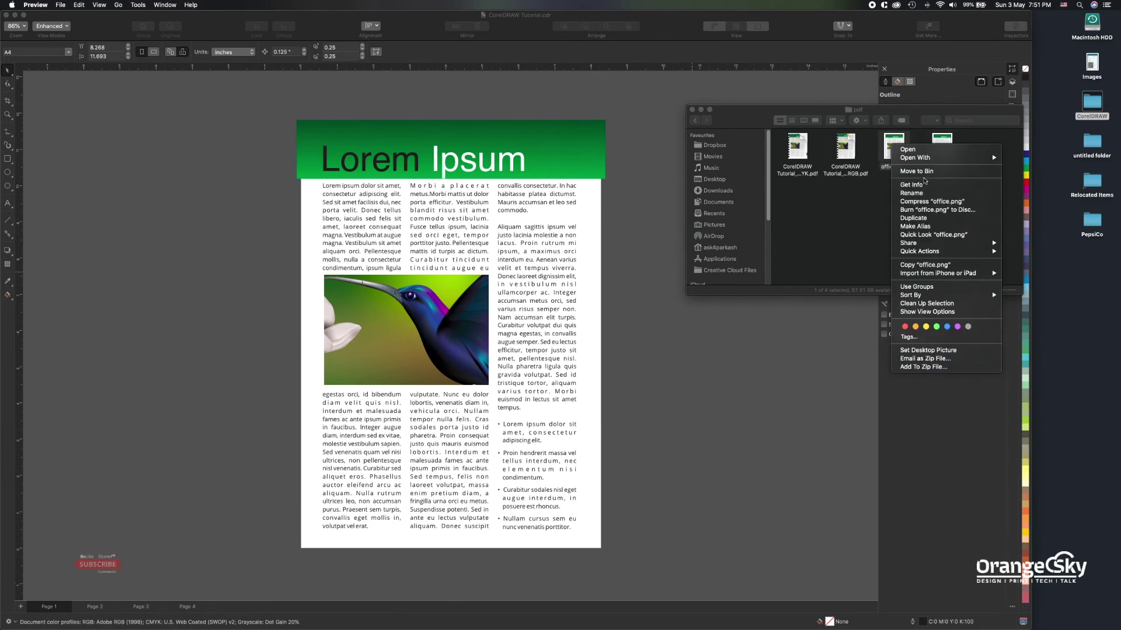
left_click(939, 184)
right_click(942, 155)
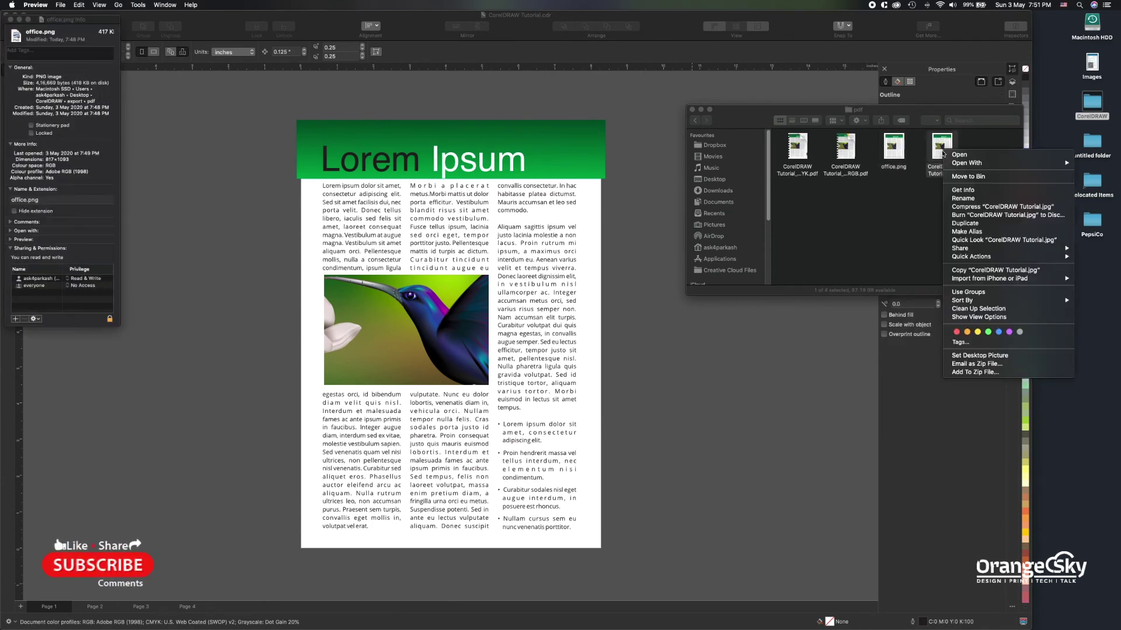
left_click(486, 64)
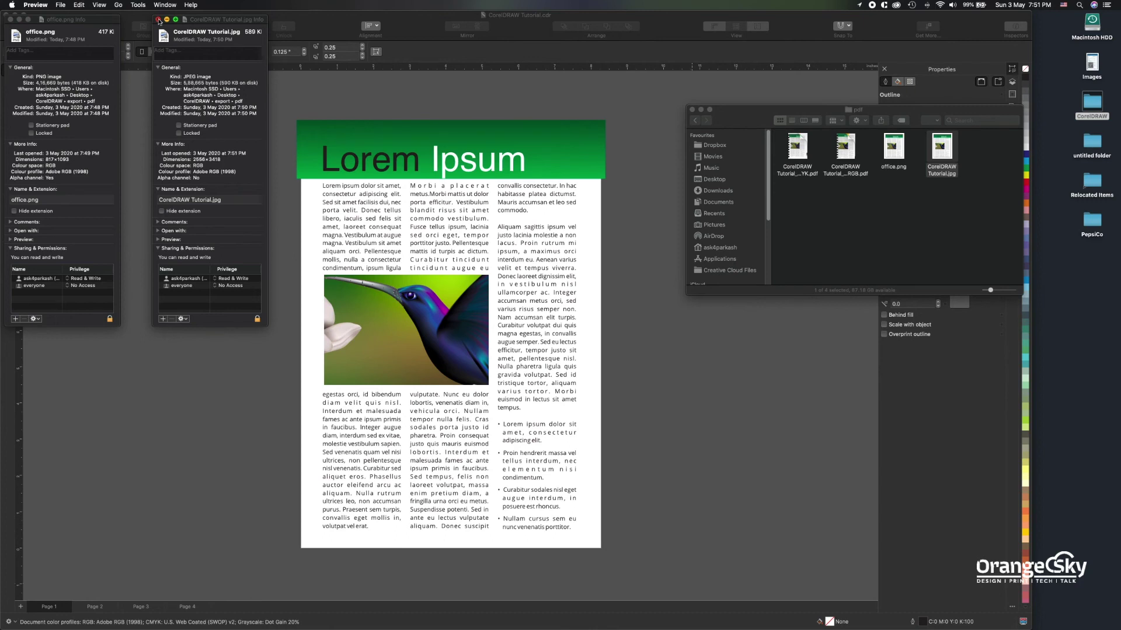
left_click(159, 22, "alt")
left_click(88, 4)
mouse_move(119, 129)
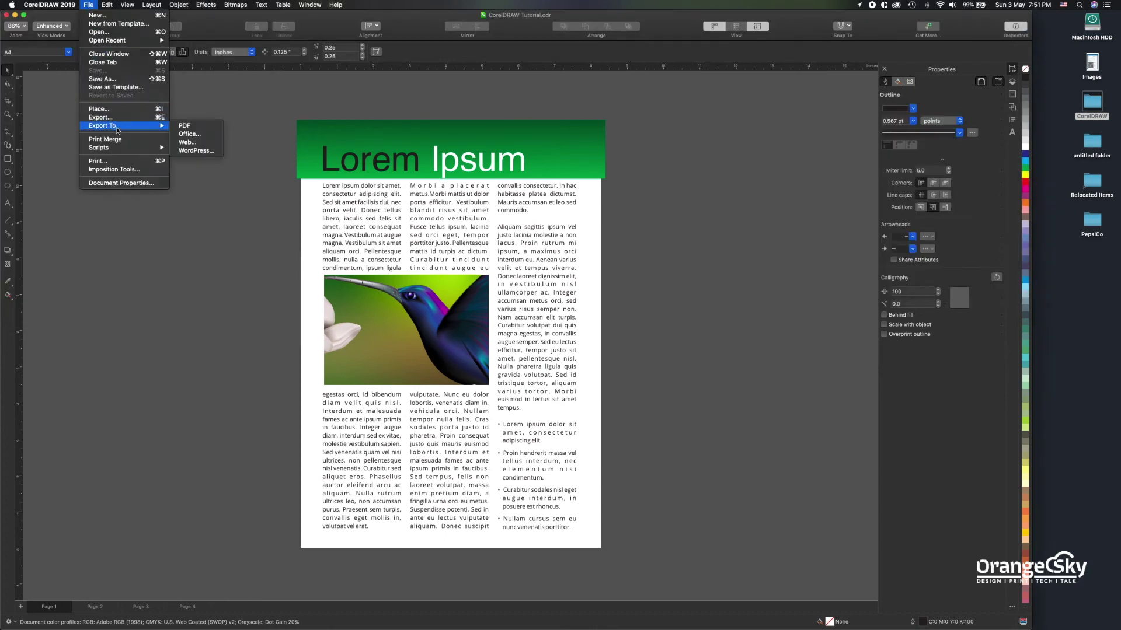
left_click(211, 153)
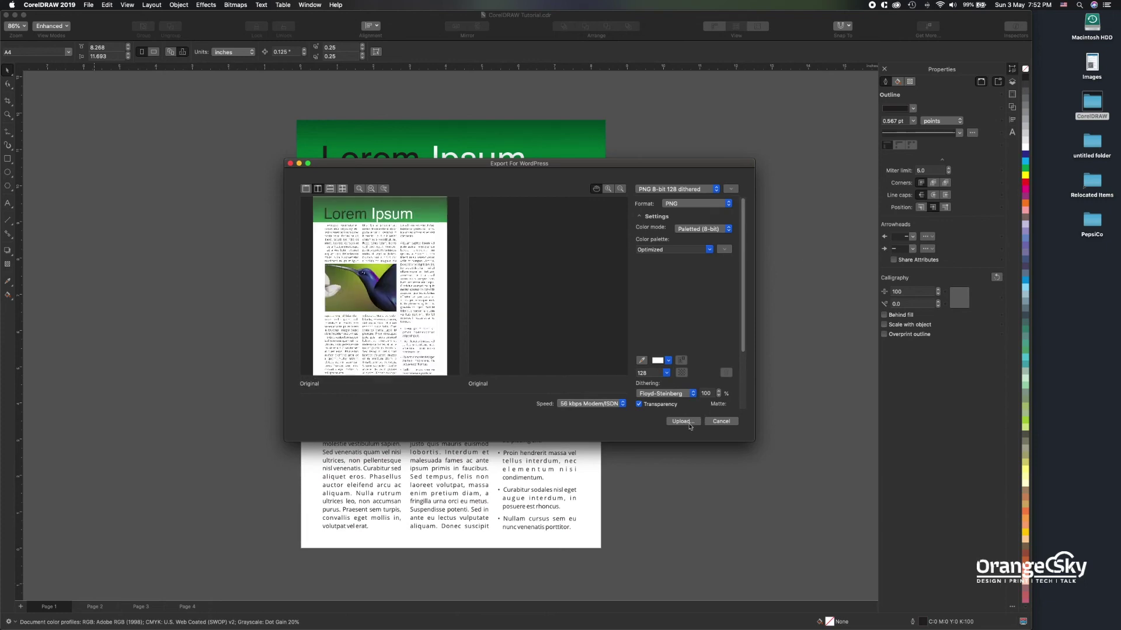
scroll(741, 341, "down", 2)
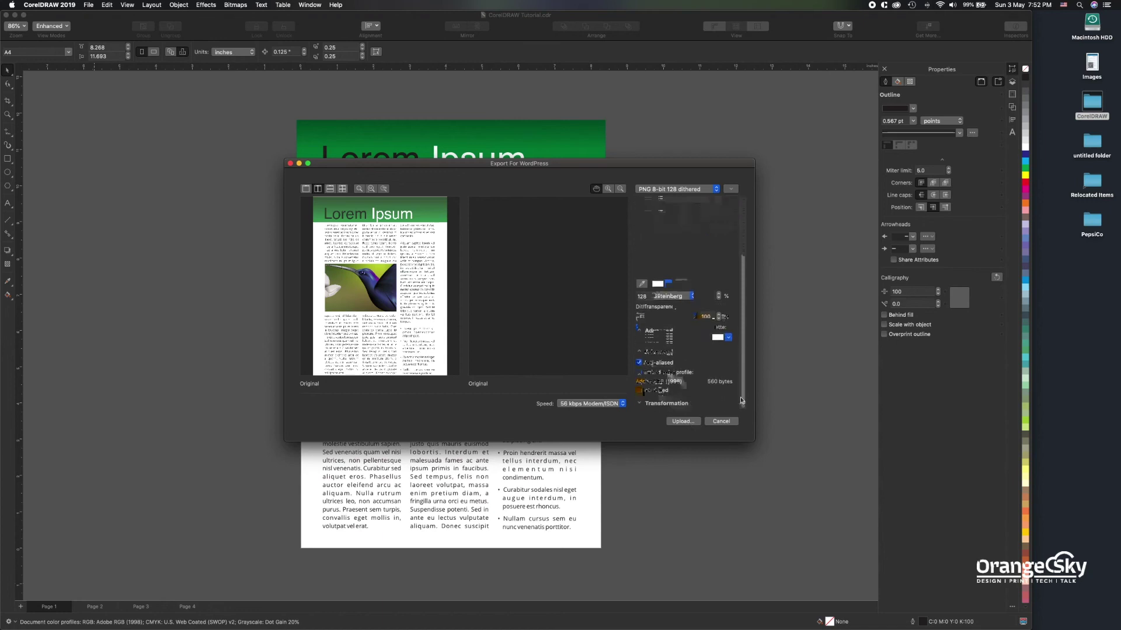
left_click(721, 420)
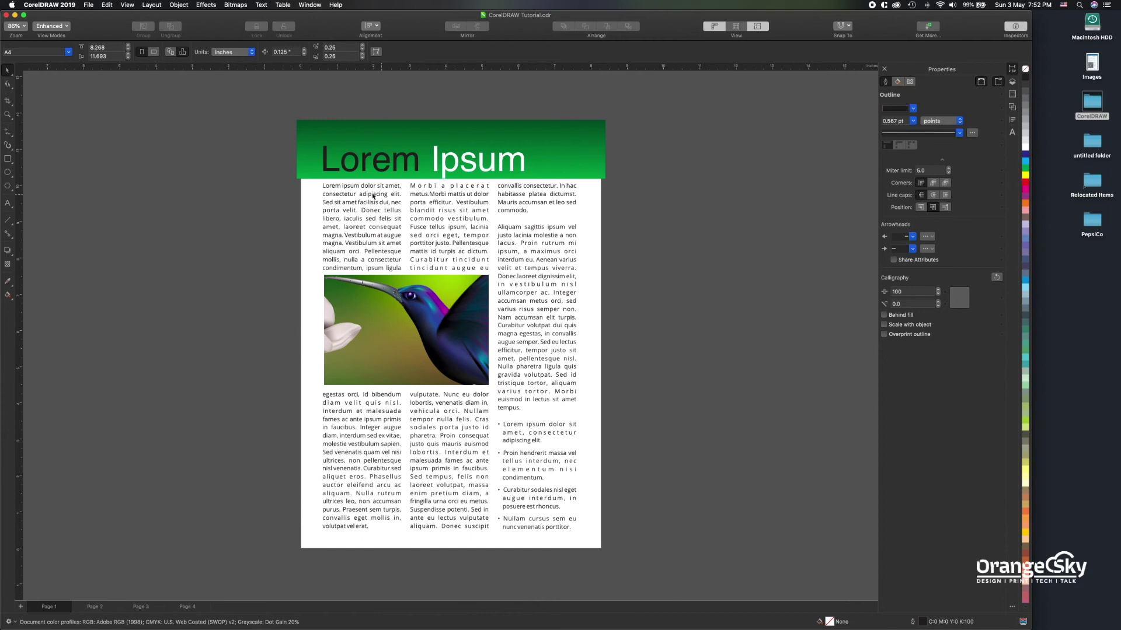
Step: Open Document Properties, widen the dialog, and clear the Author field
left_click(88, 5)
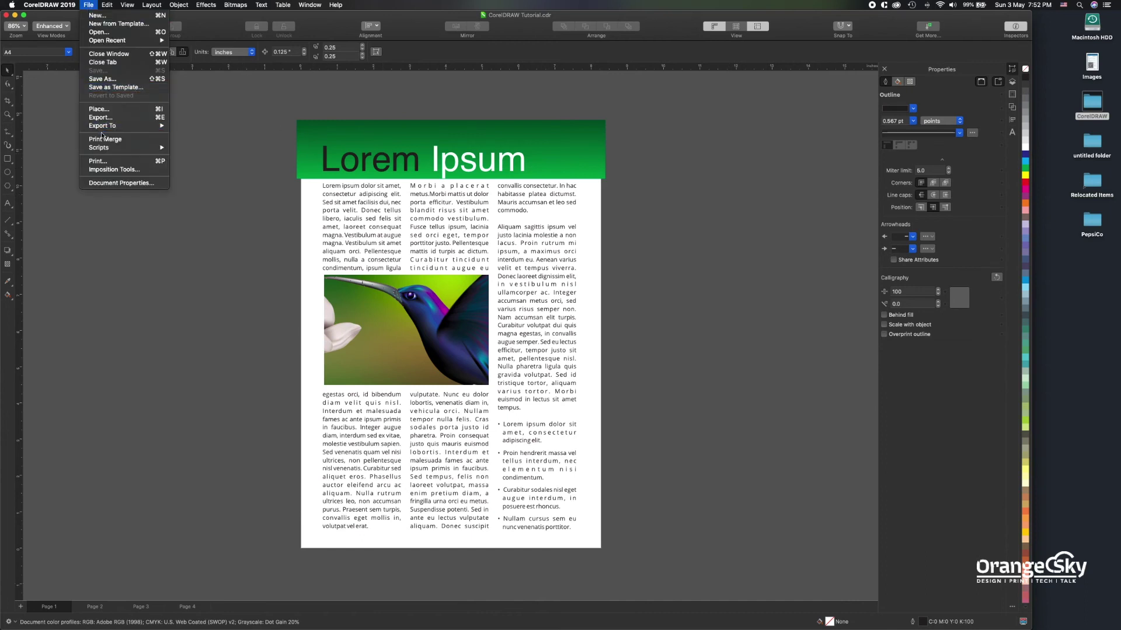
left_click(143, 183)
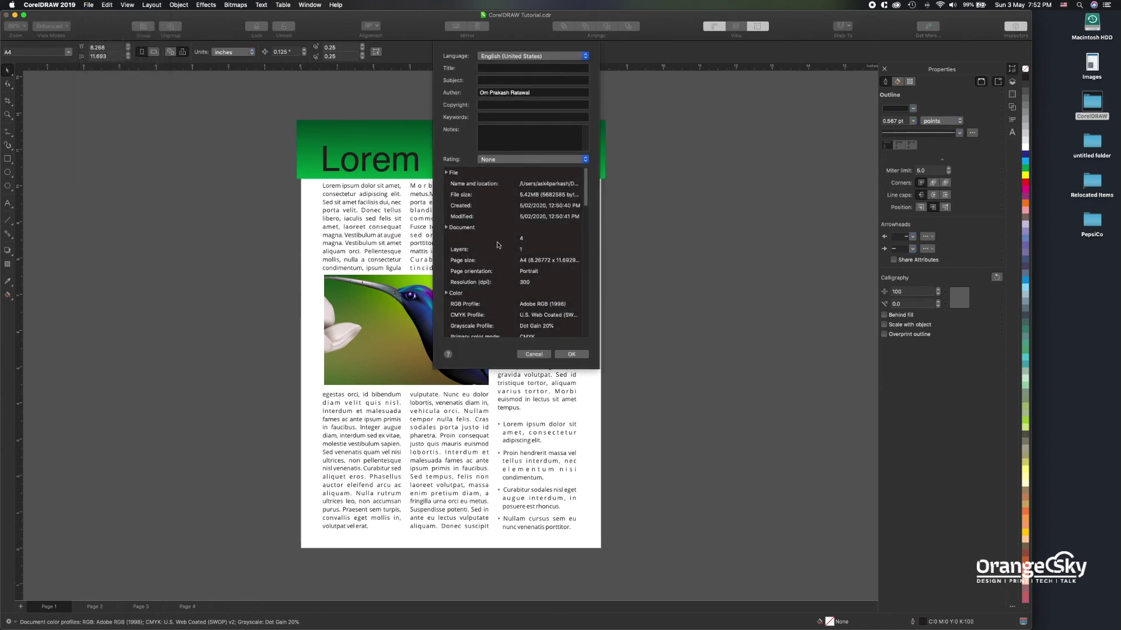
left_click_drag(599, 368, 635, 378)
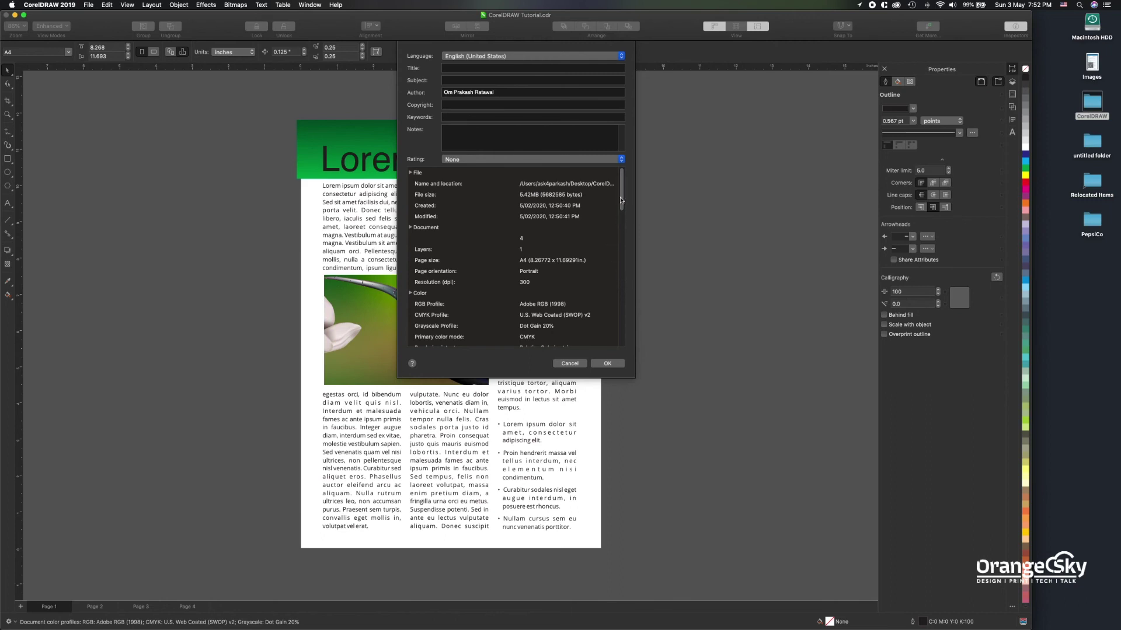
left_click(479, 93)
key("super+a")
key("BackSpace")
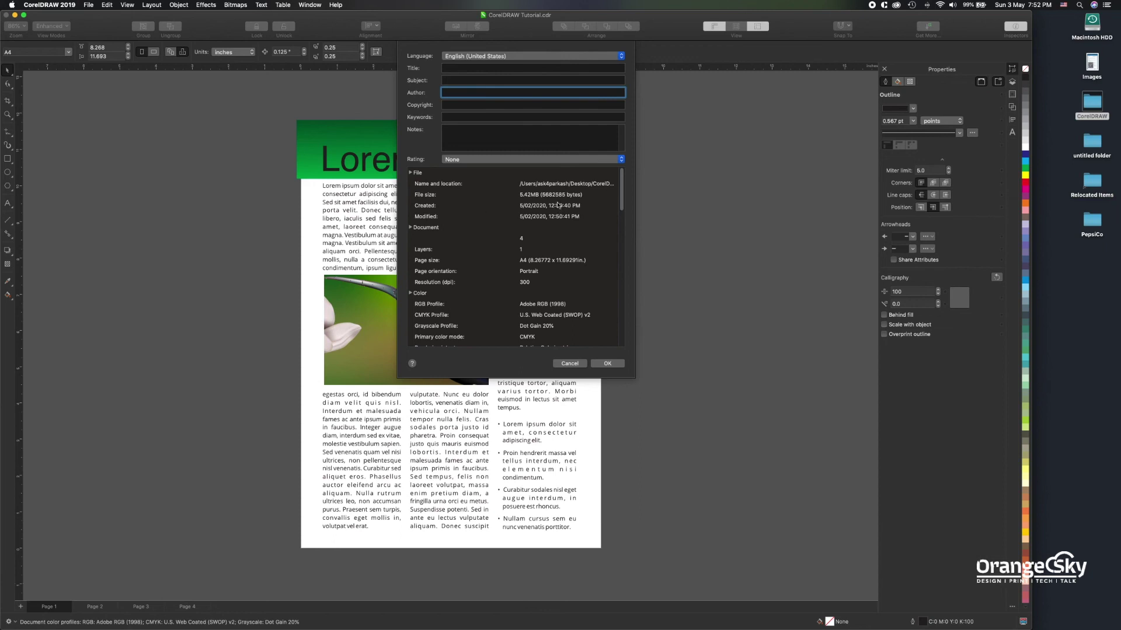
Step: Review the statistics: 44 paragraphs, 337 lines, 1206 words, 7998 characters
scroll(578, 215, "down", 1)
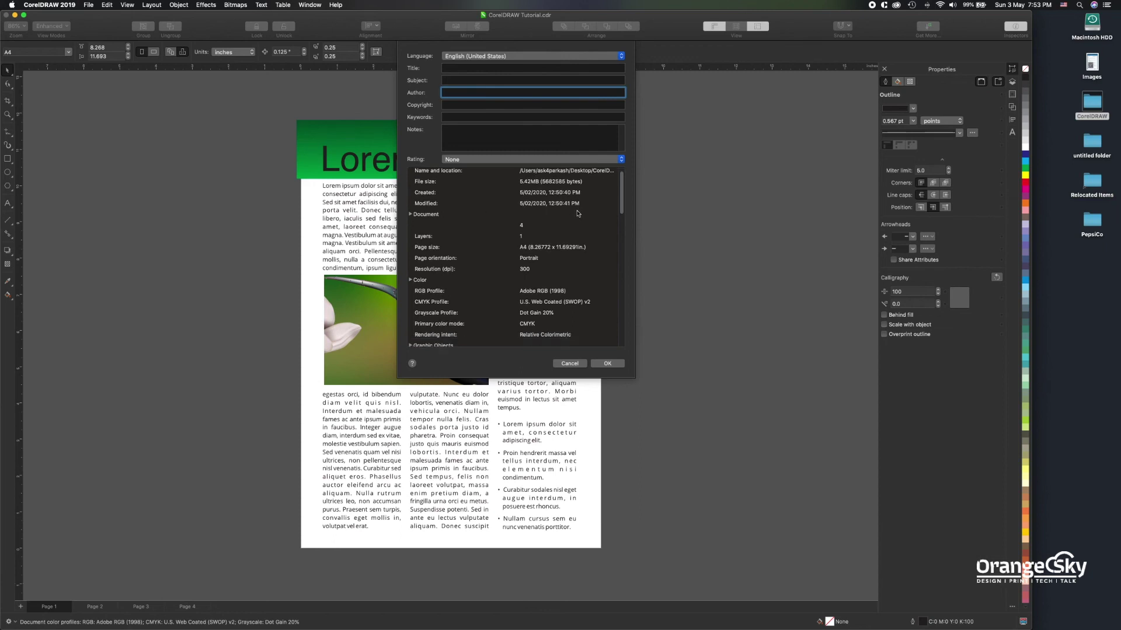
scroll(543, 250, "down", 1)
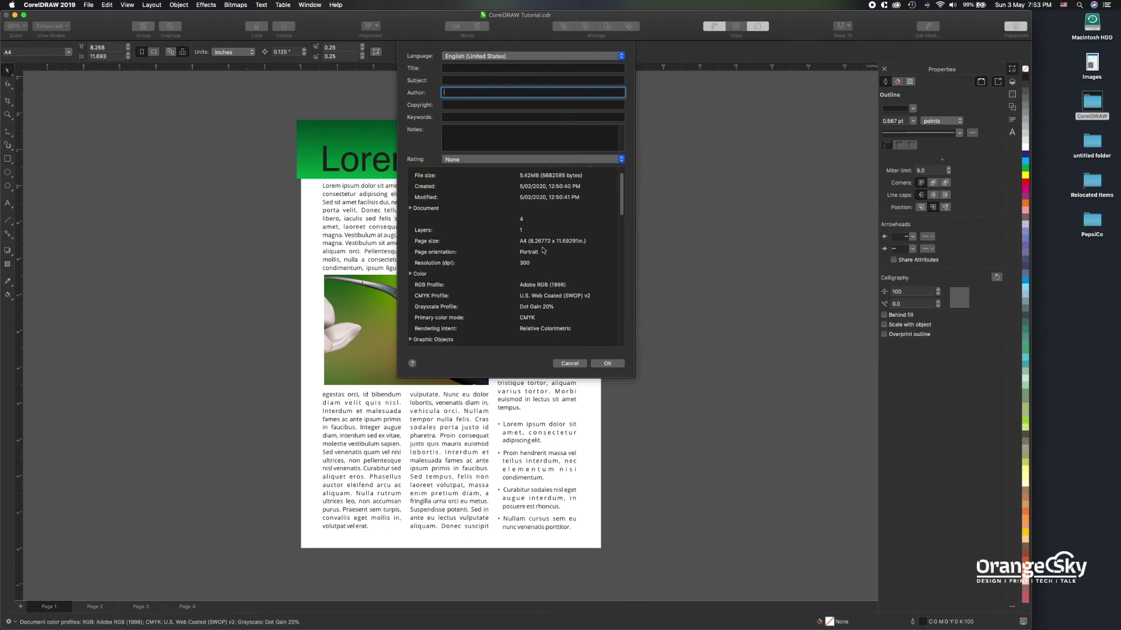
scroll(542, 250, "down", 5)
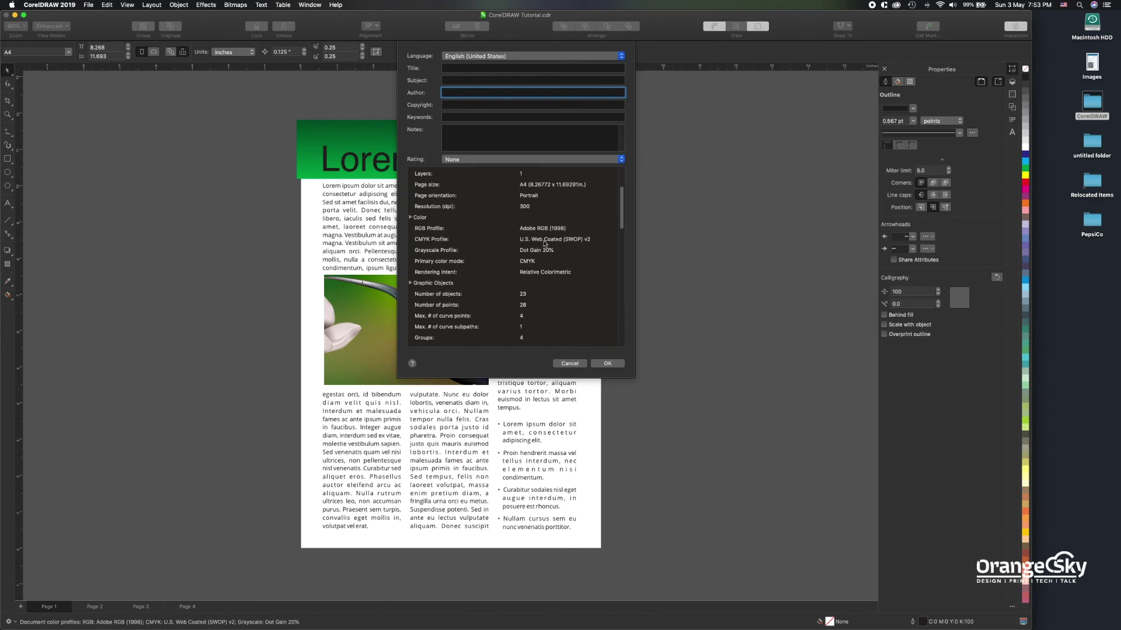
scroll(476, 263, "down", 3)
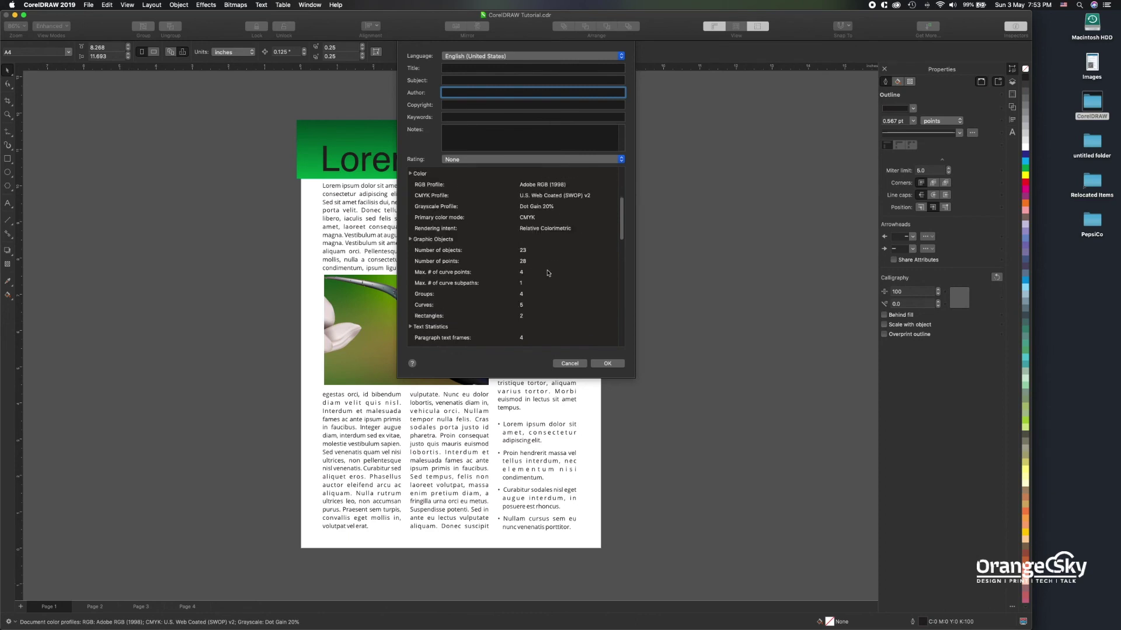
left_click_drag(622, 225, 621, 252)
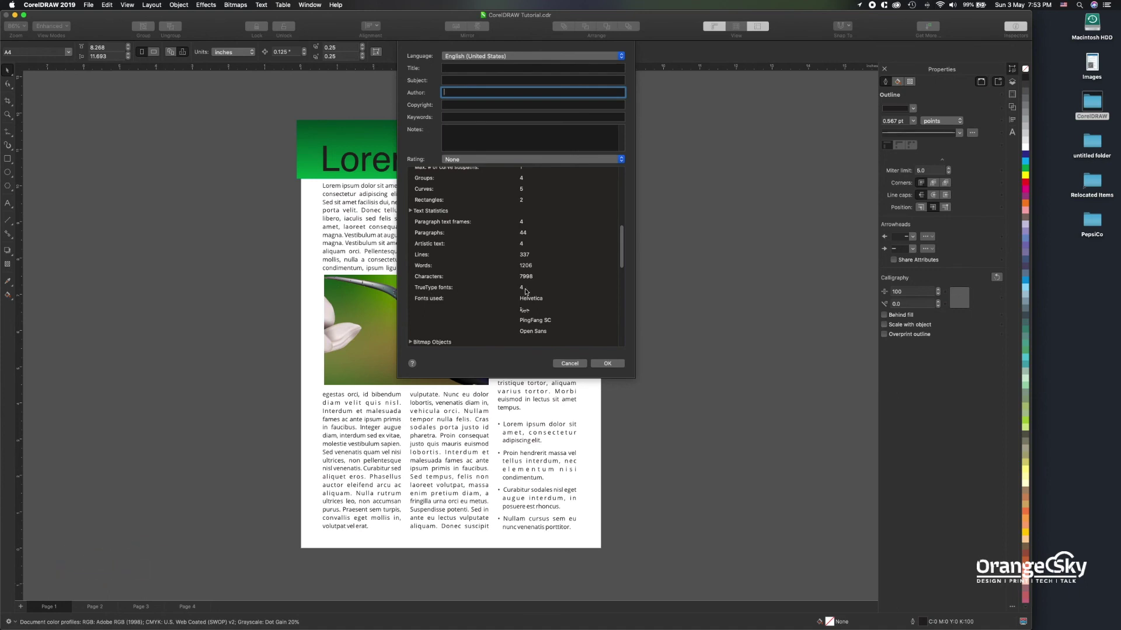
scroll(528, 295, "down", 3)
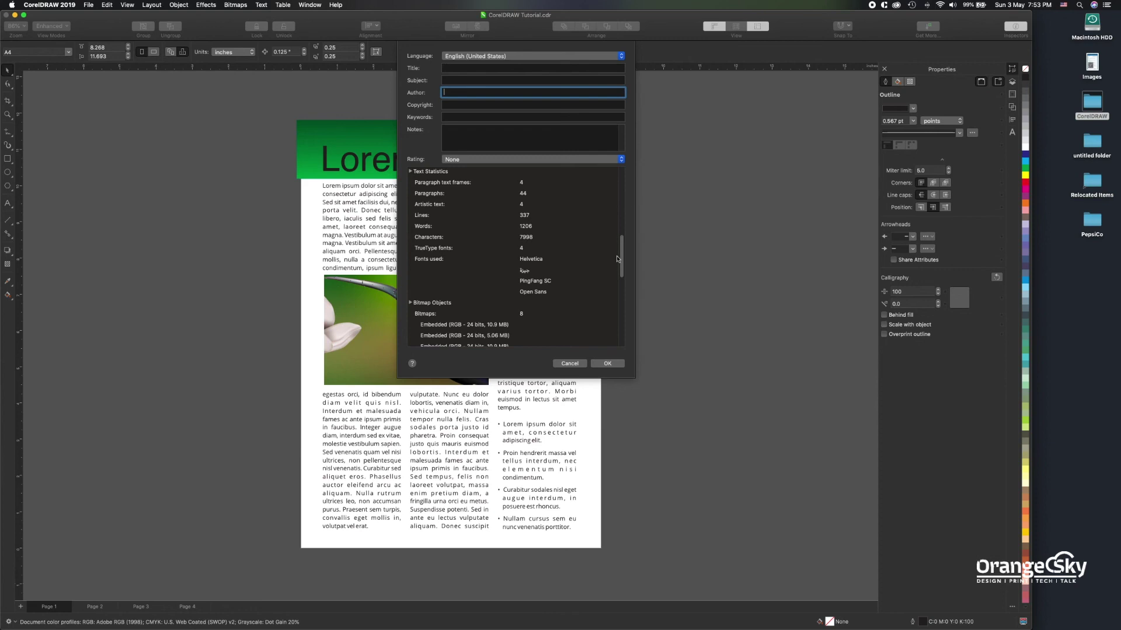
scroll(467, 250, "down", 5)
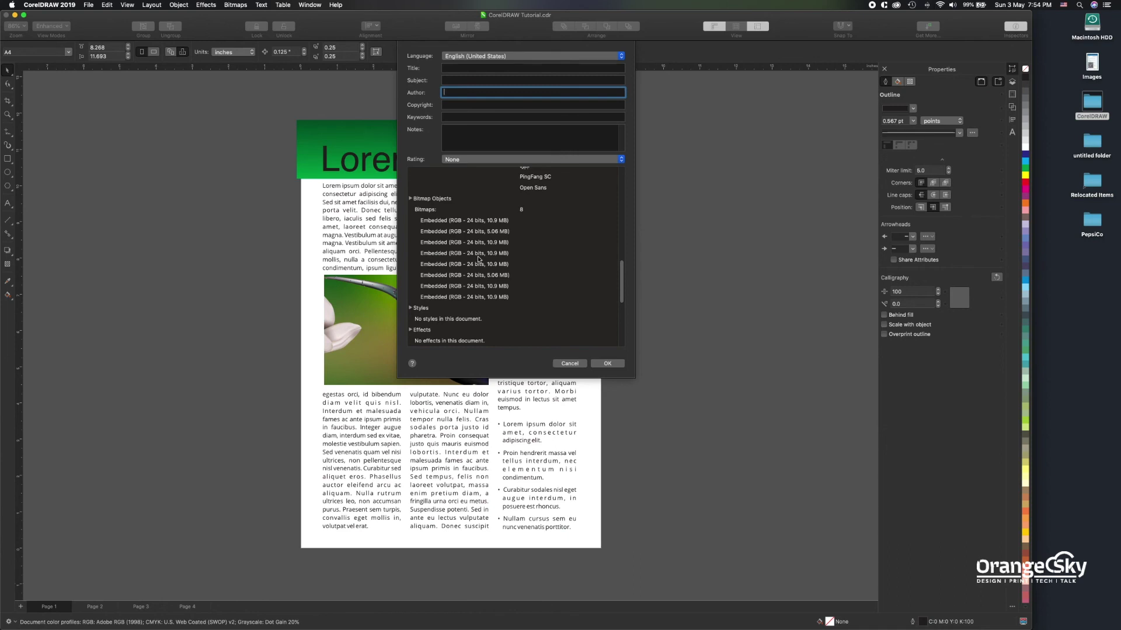
scroll(478, 255, "down", 5)
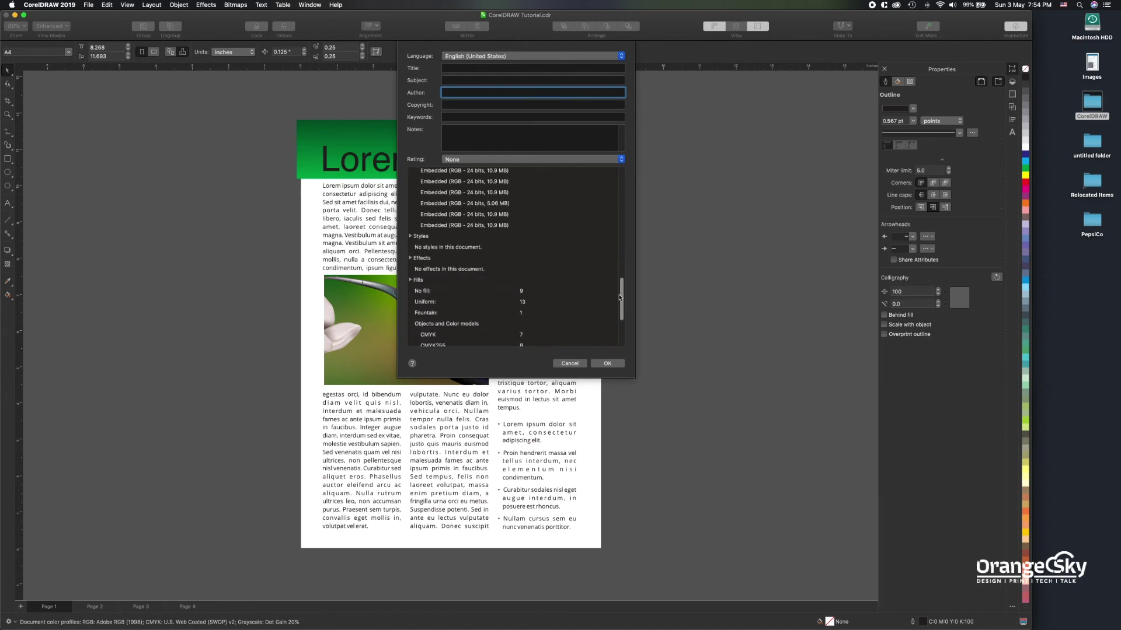
scroll(617, 317, "down", 2)
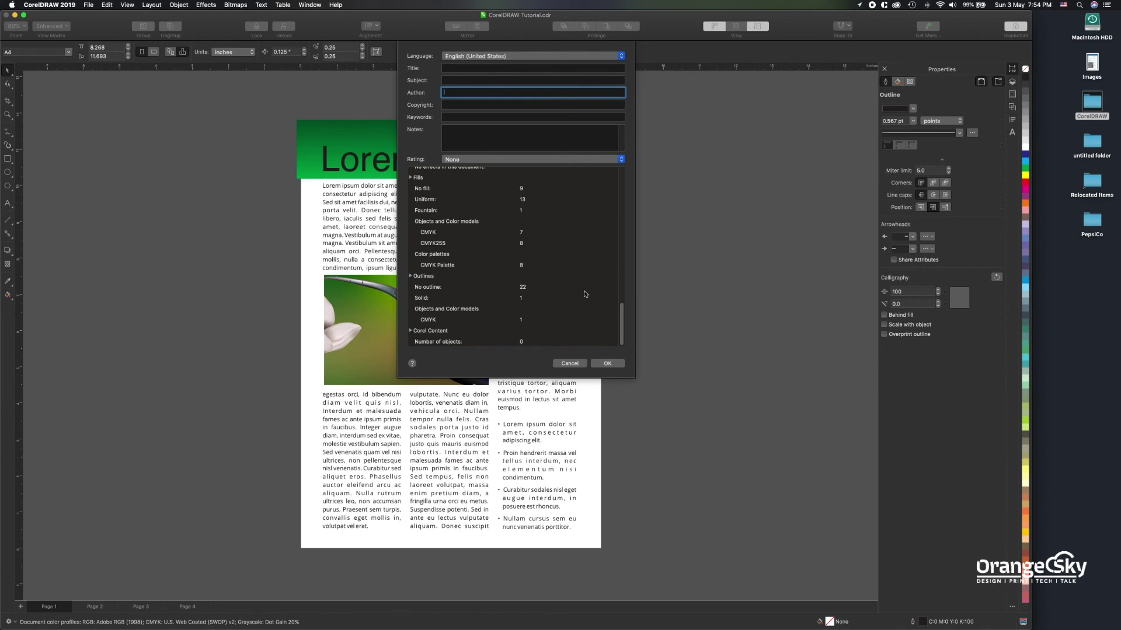
scroll(618, 318, "up", 3)
scroll(613, 332, "down", 3)
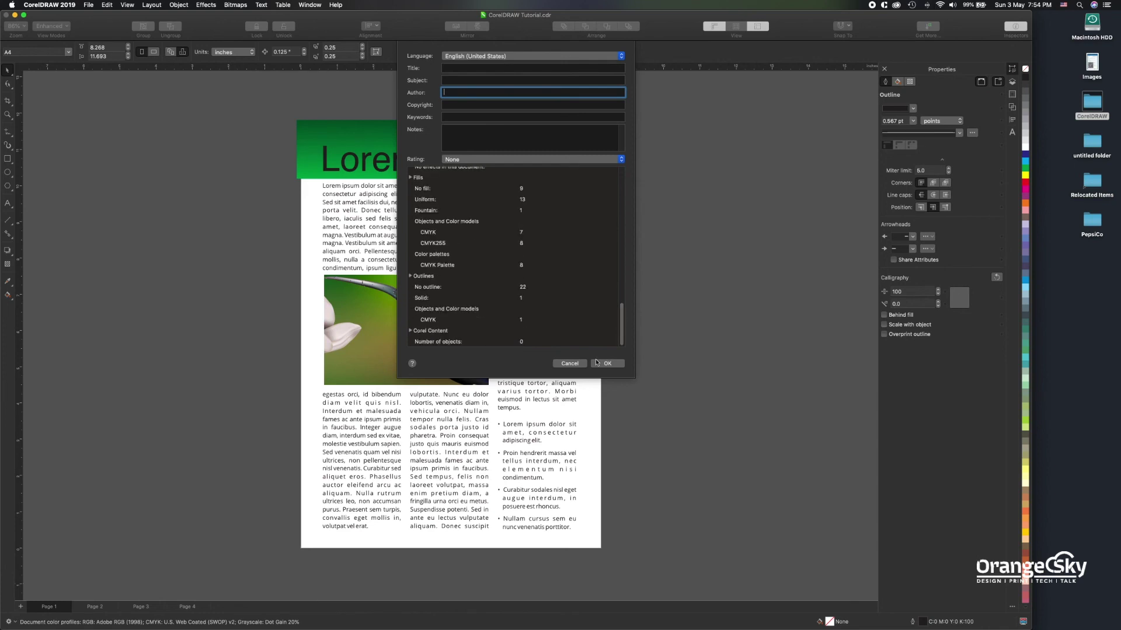